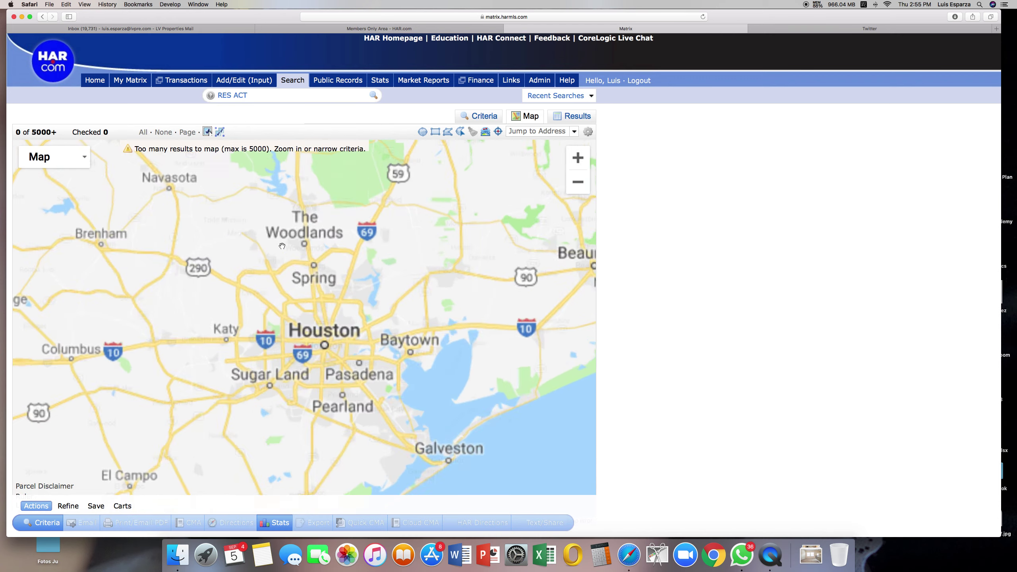
Locate the Almondell streets south of May Valley Circle in The Woodlands on the search map
drag(275, 269, 346, 271)
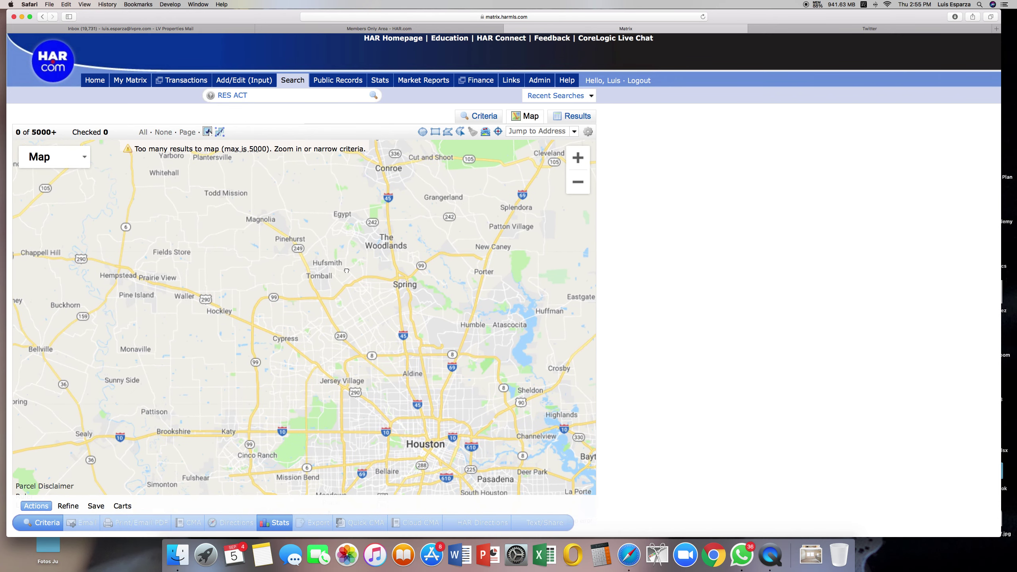
scroll(337, 252, up, 5)
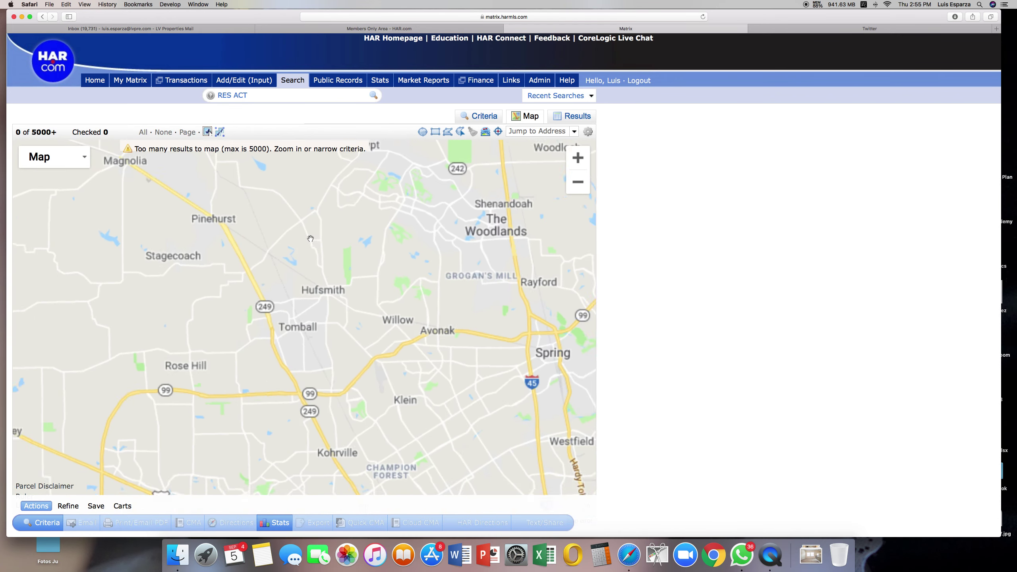
scroll(380, 275, up, 4)
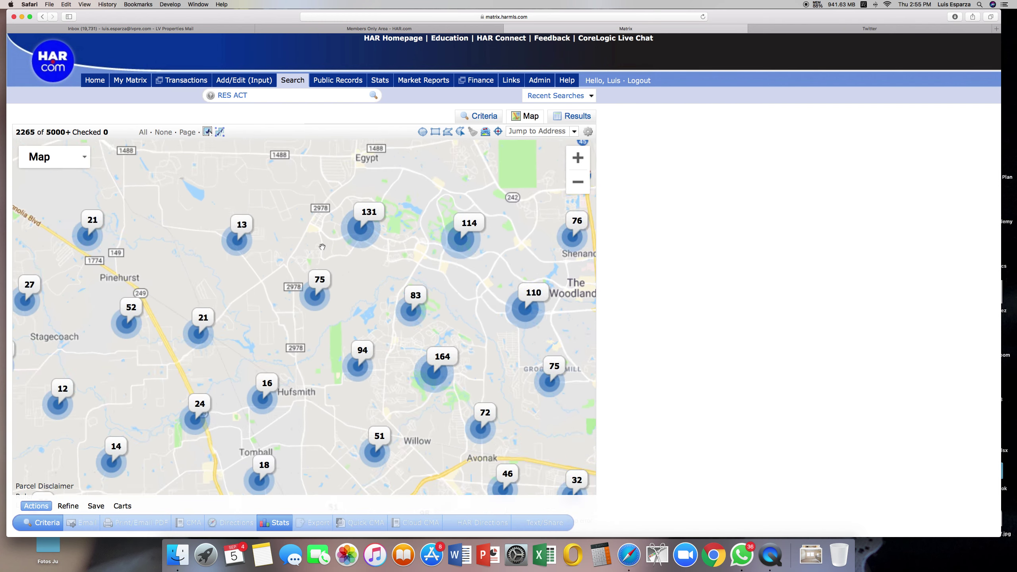
scroll(380, 274, up, 3)
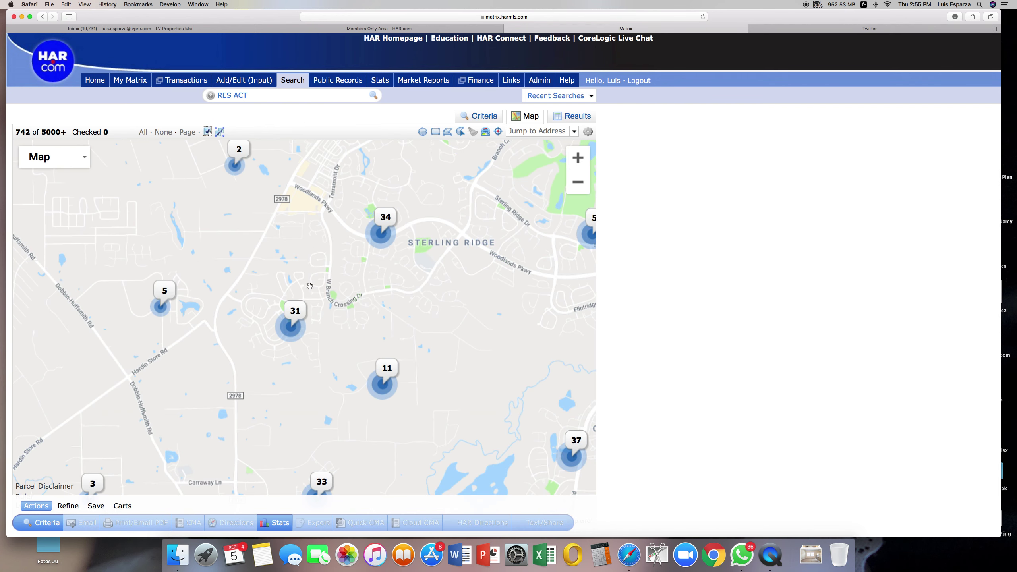
click(295, 286)
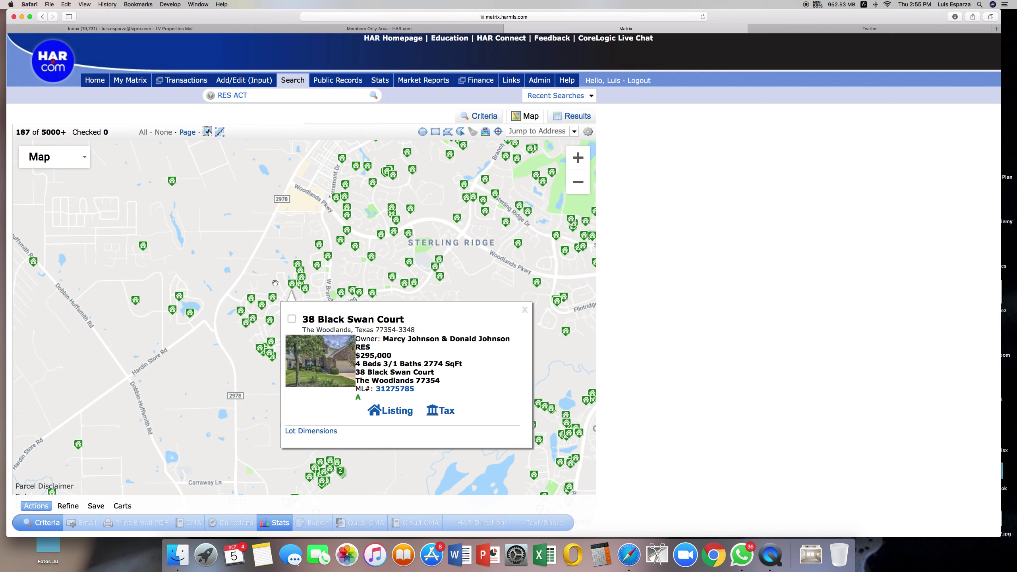
scroll(275, 283, up, 2)
drag(274, 284, 308, 214)
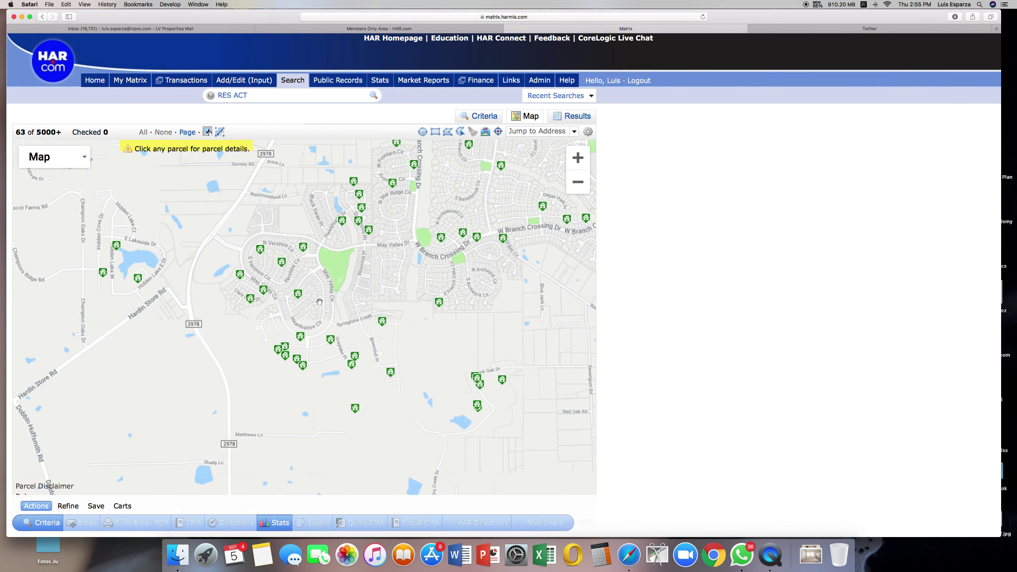
mouse_move(253, 300)
mouse_move(280, 351)
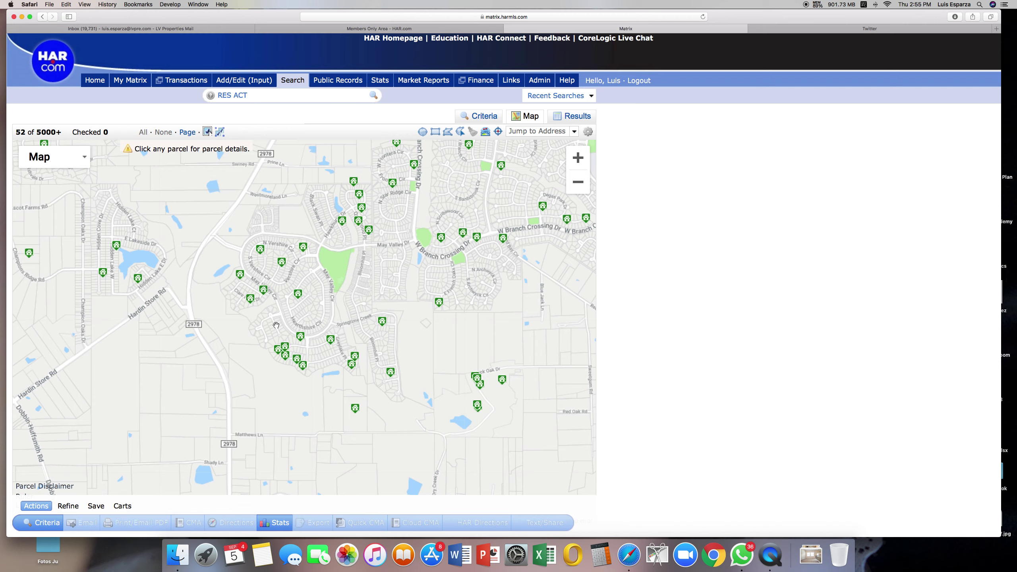
scroll(276, 326, up, 2)
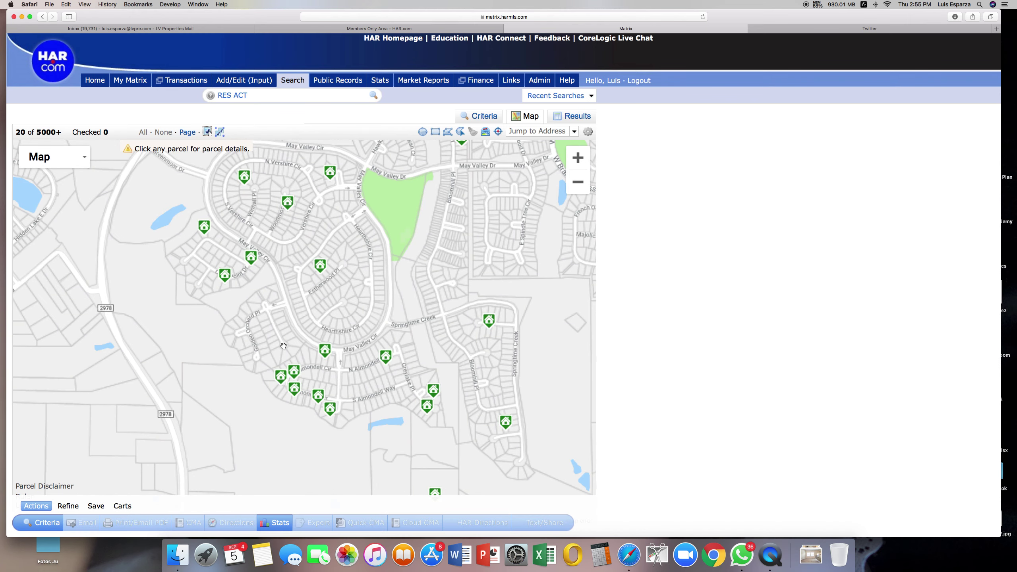
click(318, 378)
scroll(327, 371, up, 2)
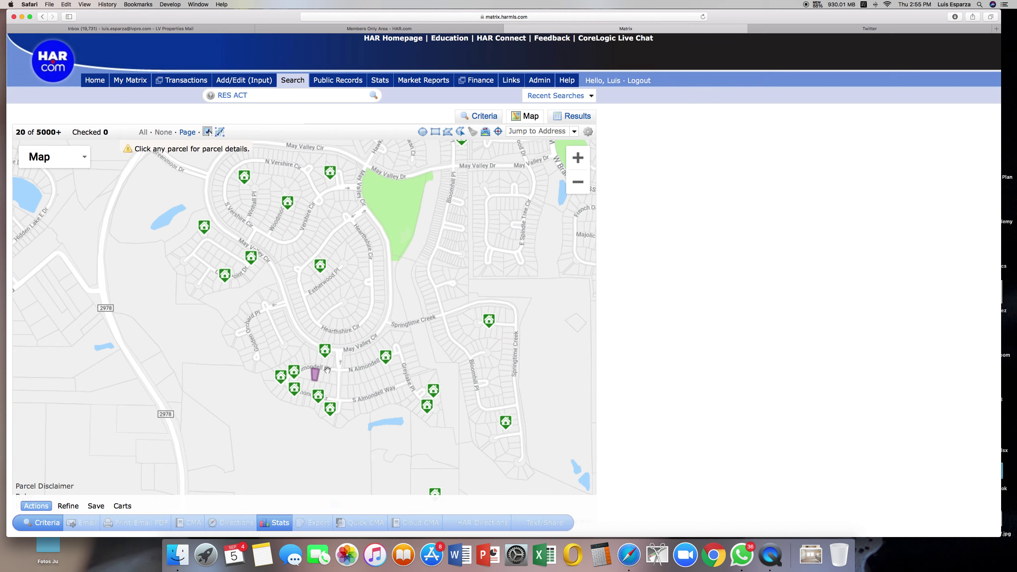
drag(307, 313, 247, 233)
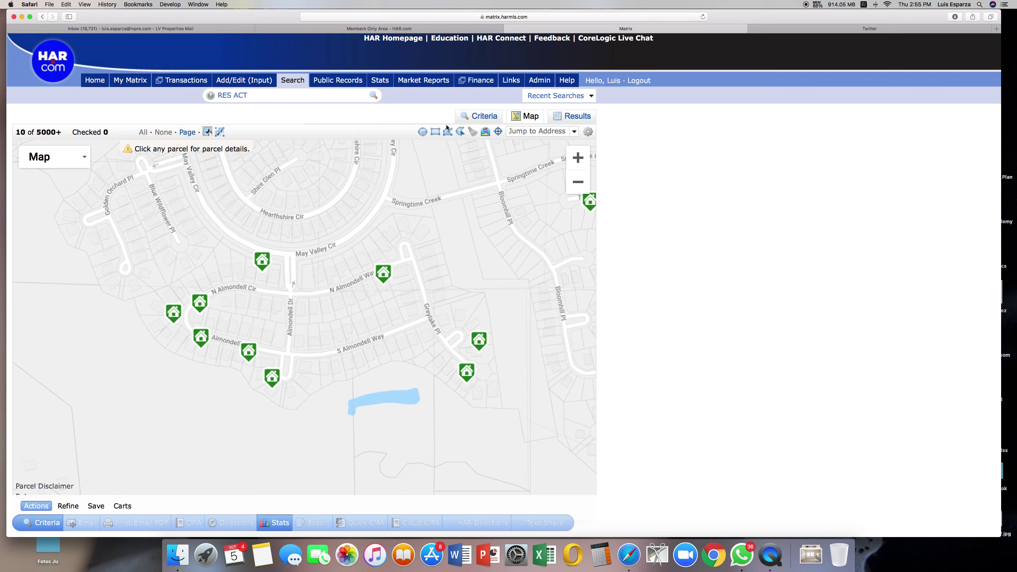
Draw a closed polygon around the Almondell and Greylake streets south of May Valley Circle and include the shape in the search
click(448, 134)
click(291, 255)
click(224, 237)
click(201, 266)
click(179, 279)
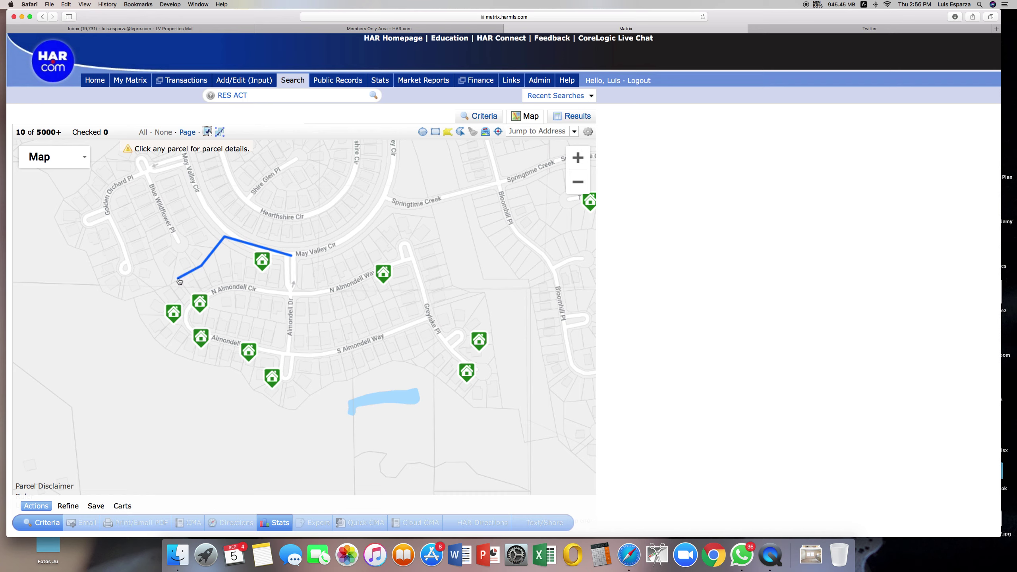
click(128, 300)
click(140, 355)
click(209, 383)
click(255, 409)
click(299, 437)
click(367, 395)
click(460, 396)
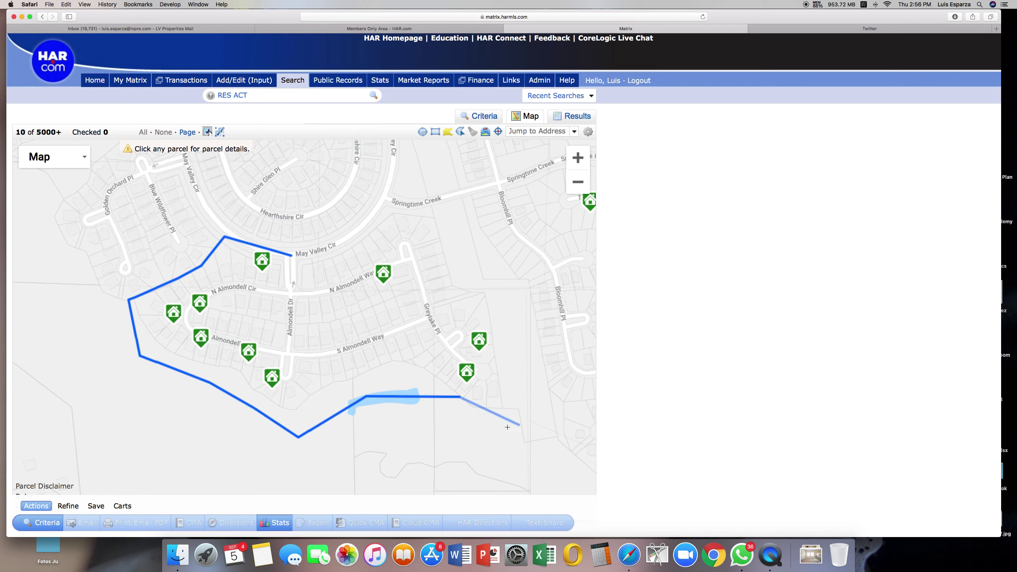
click(481, 418)
click(524, 419)
click(517, 294)
click(463, 266)
click(447, 197)
click(384, 198)
click(362, 229)
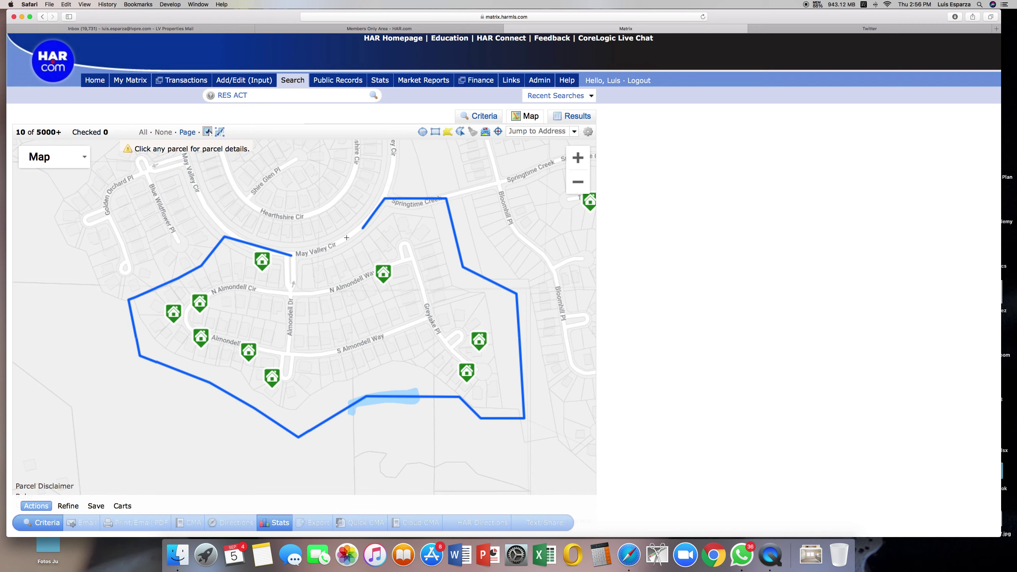
click(329, 249)
click(291, 255)
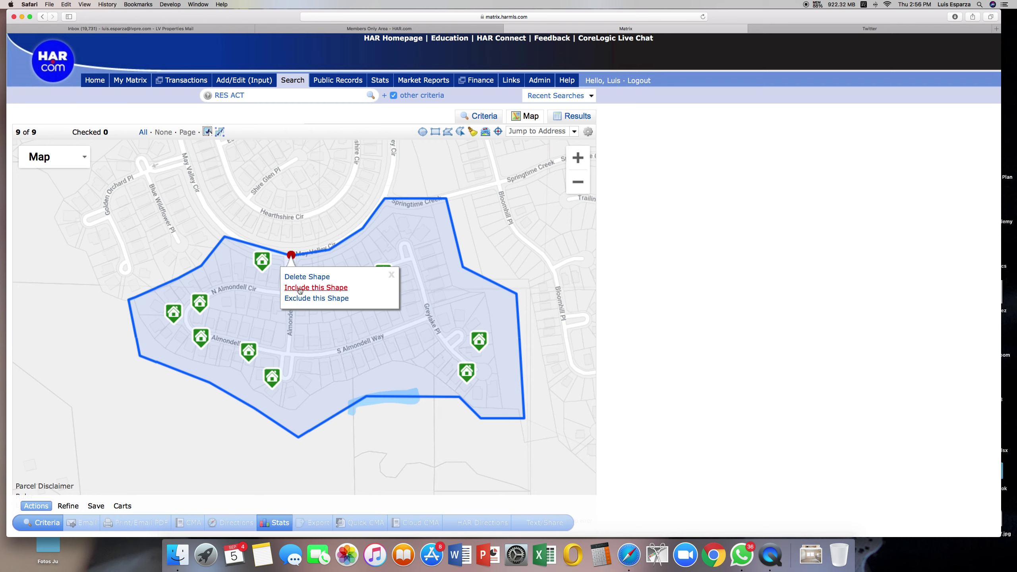
click(301, 288)
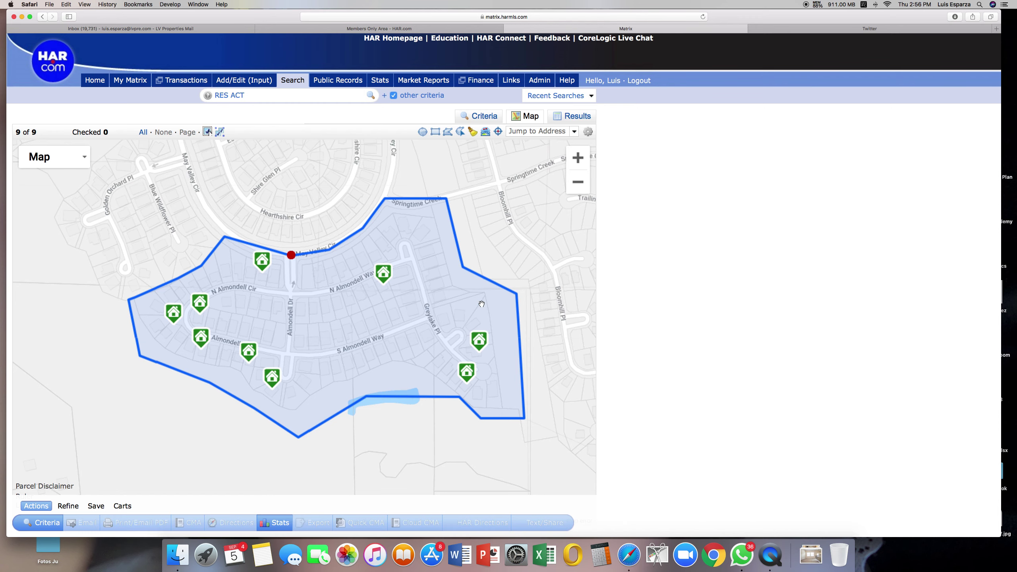
Add Option Pending, Pend Cont to Show, Pending and Sold (0-180) to the status criteria and return to the map
click(489, 119)
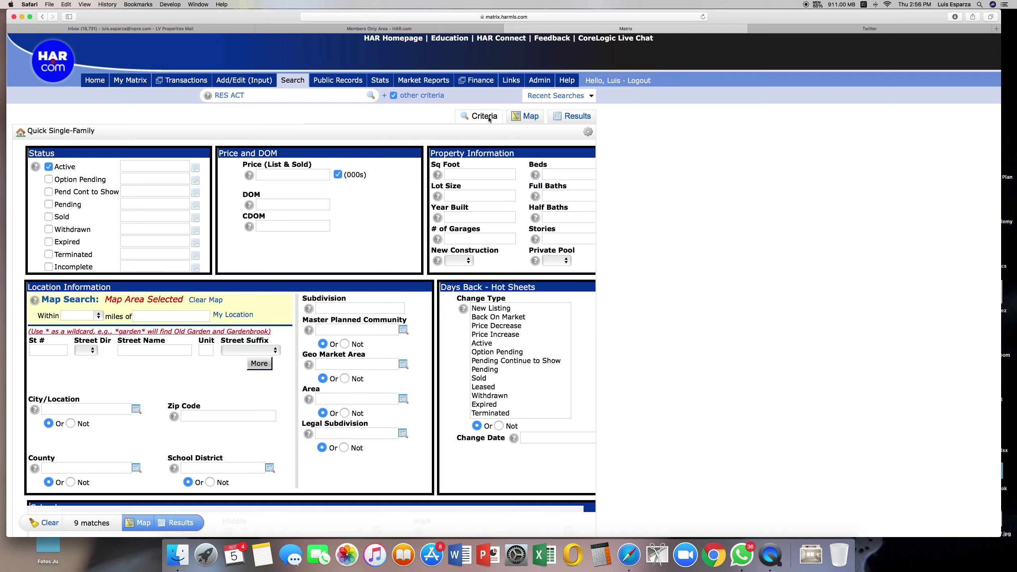
click(49, 180)
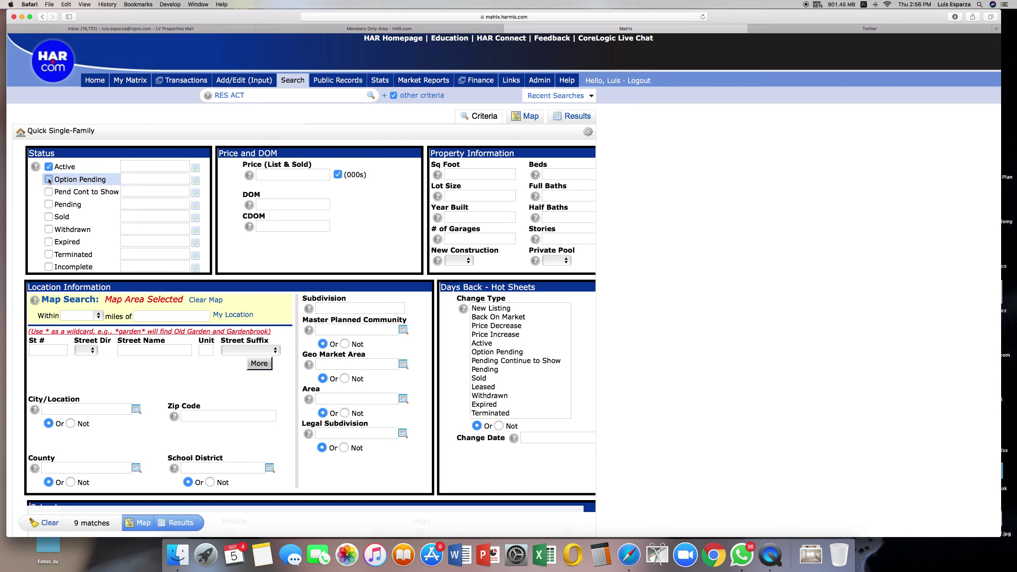
click(49, 194)
click(48, 204)
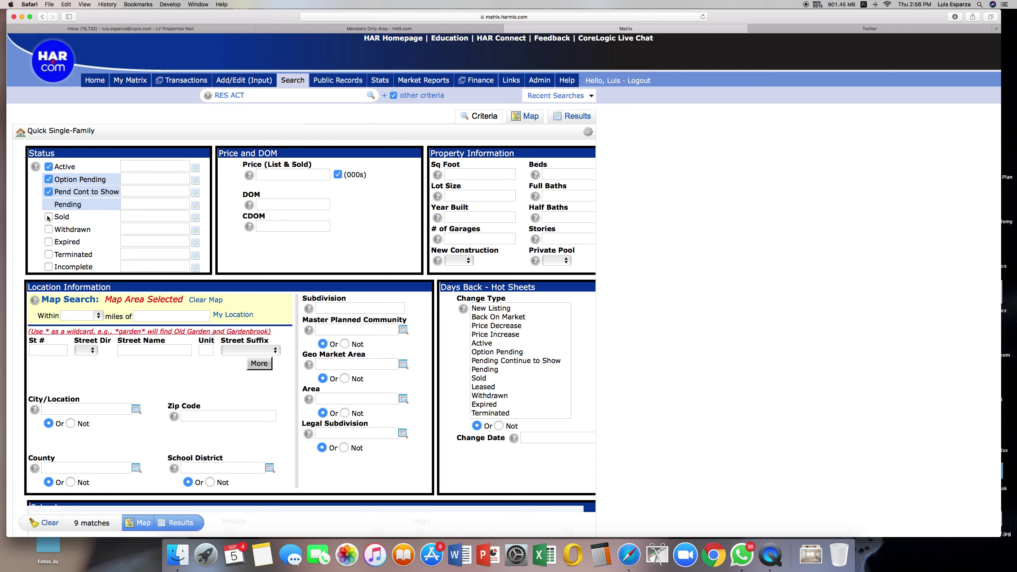
click(49, 217)
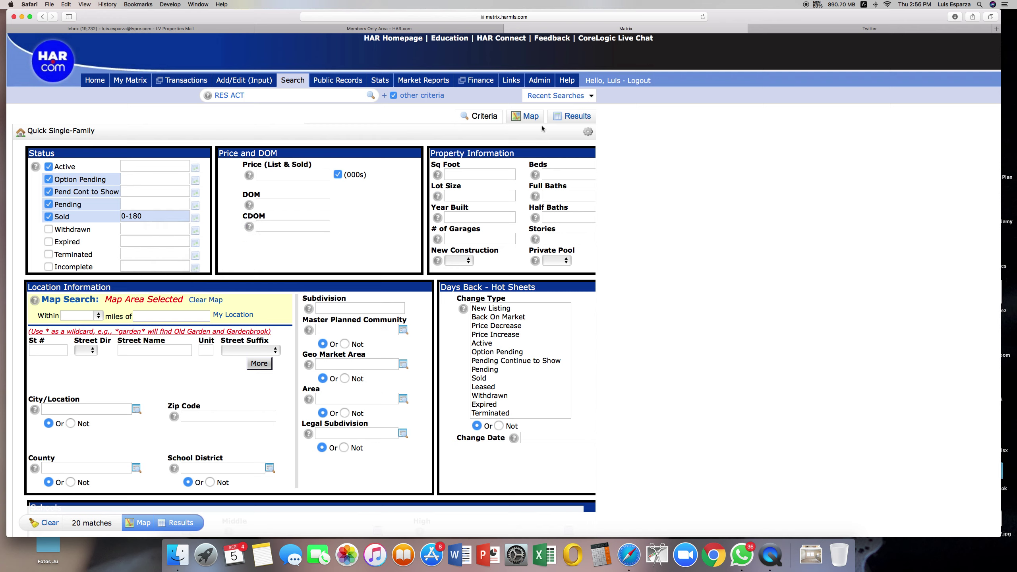
click(532, 117)
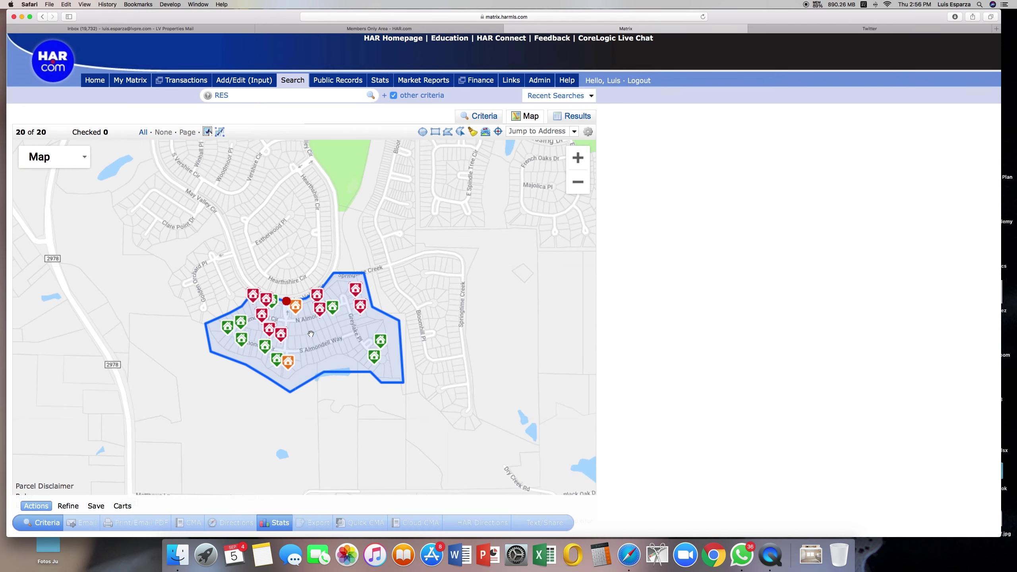
Check the subject property's address in the WhatsApp chat and view the matching $550,000 listing's summary on the Matrix map
scroll(311, 334, up, 1)
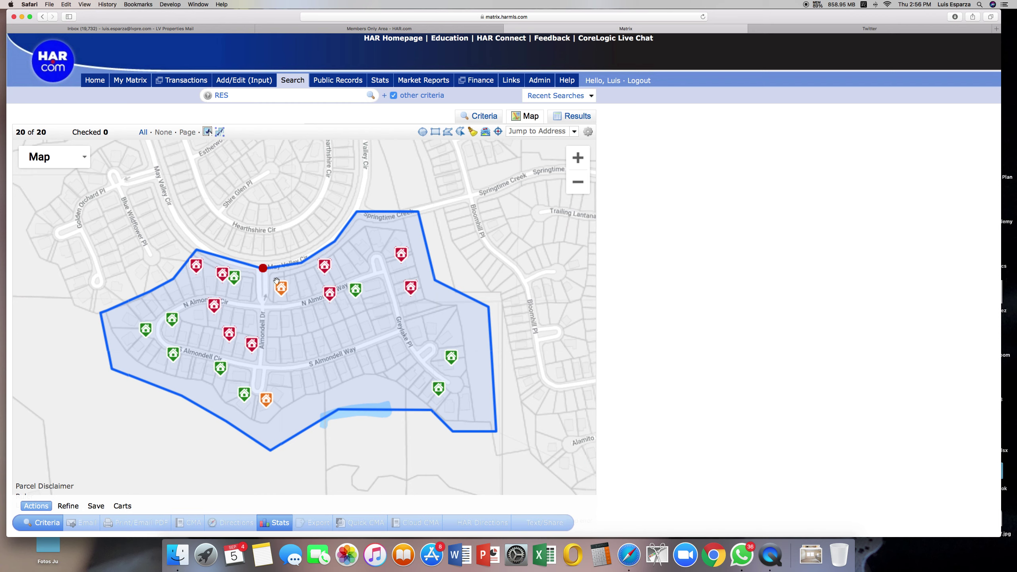
mouse_move(283, 292)
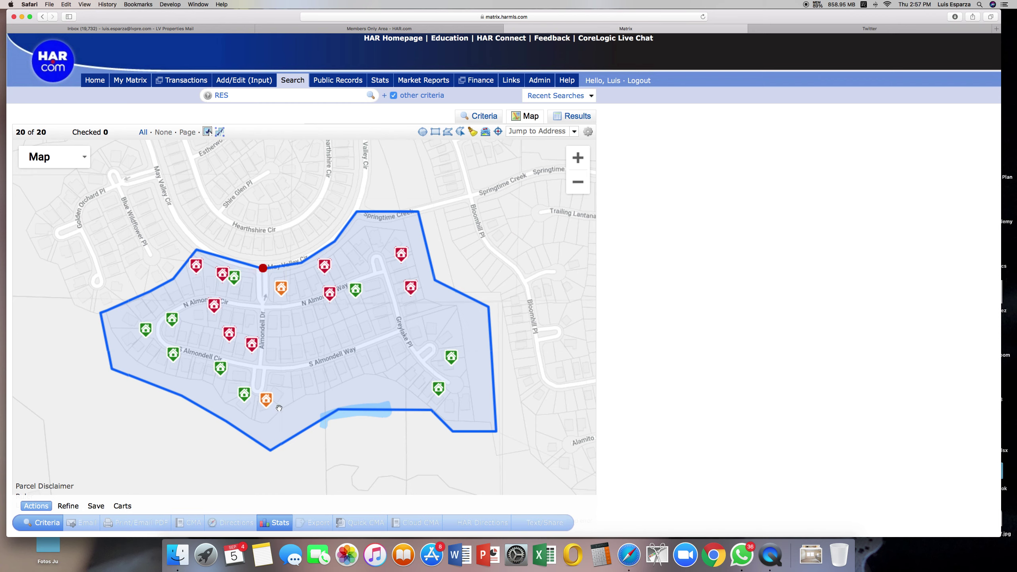
click(738, 541)
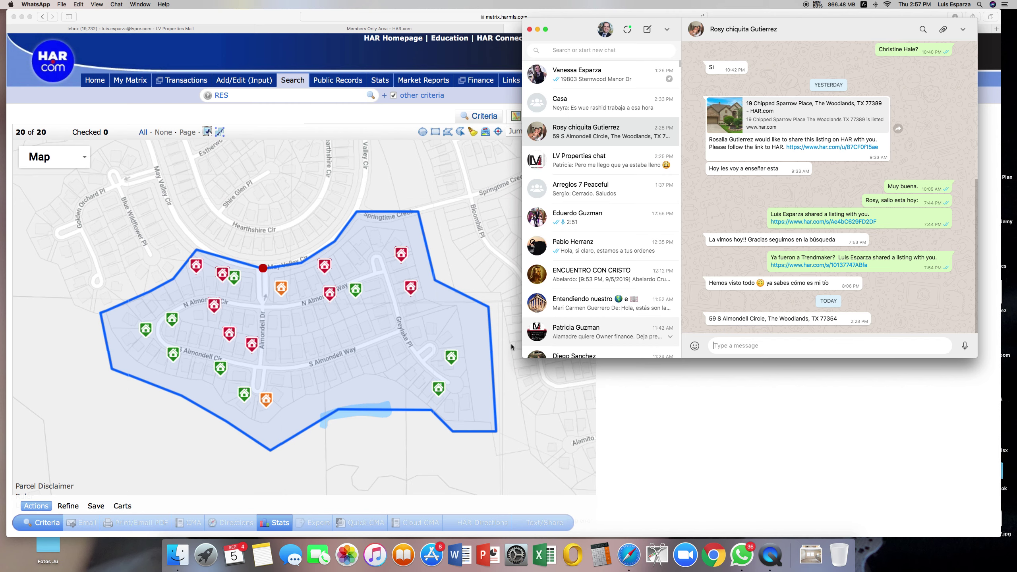
click(219, 368)
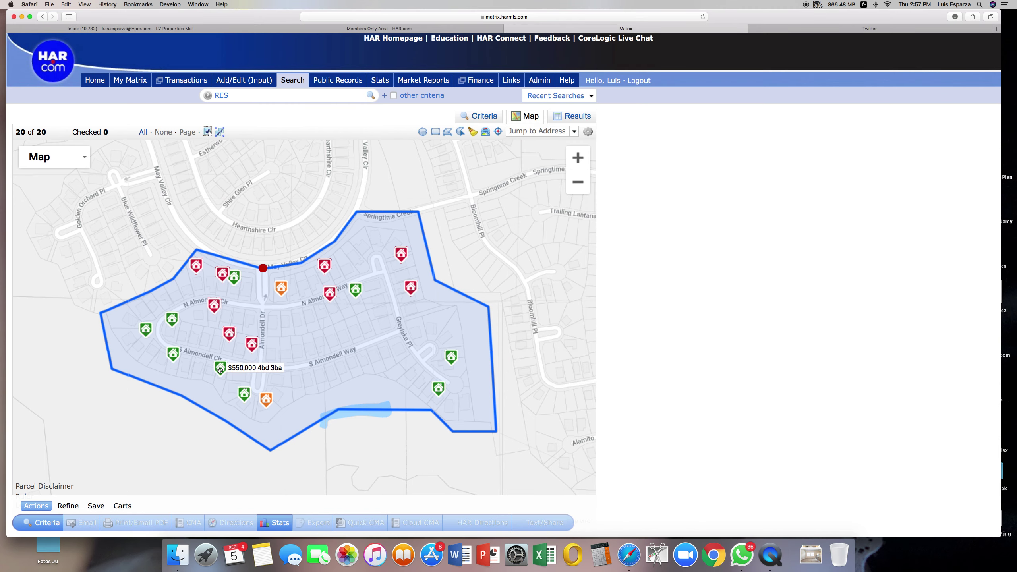
click(221, 369)
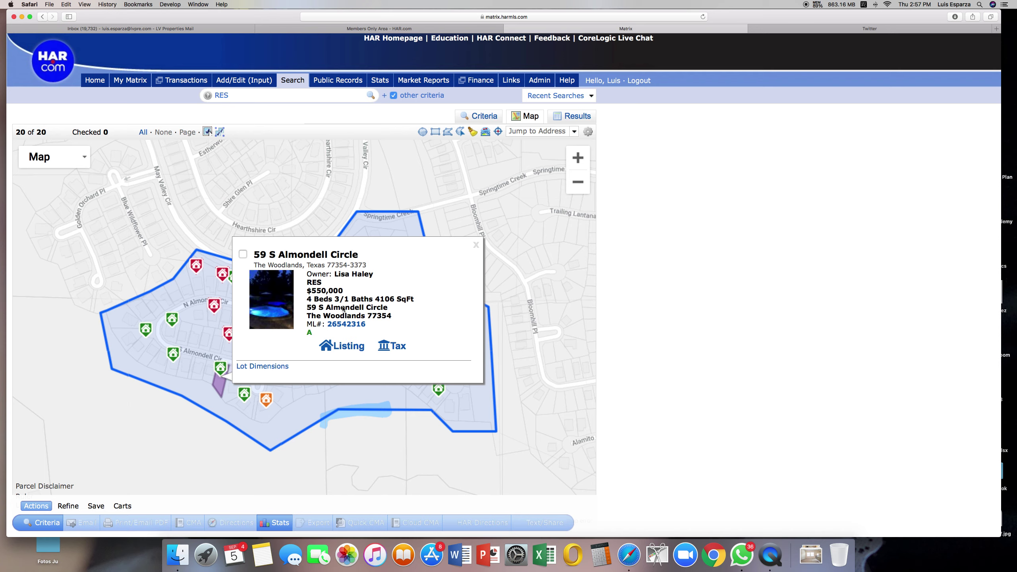
click(477, 244)
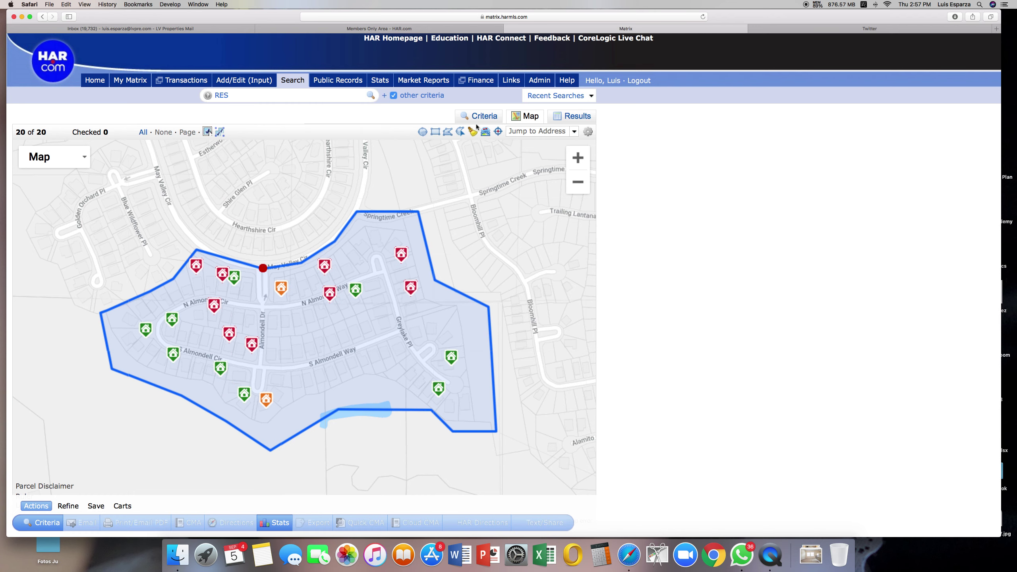
Show the results as a list, recheck the address in WhatsApp, and select the $550,000 listing on S Almondell Circle
click(579, 117)
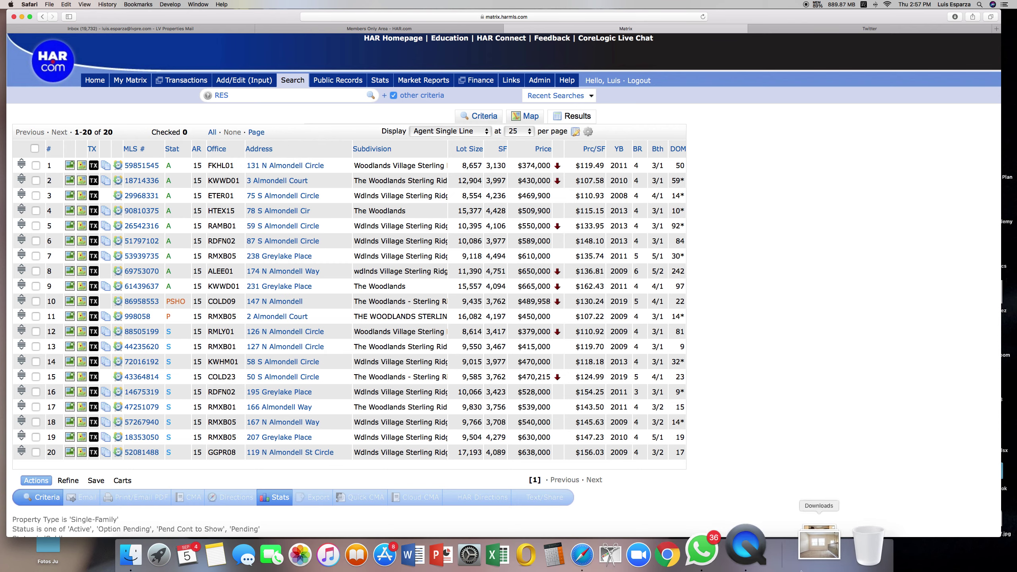
click(747, 557)
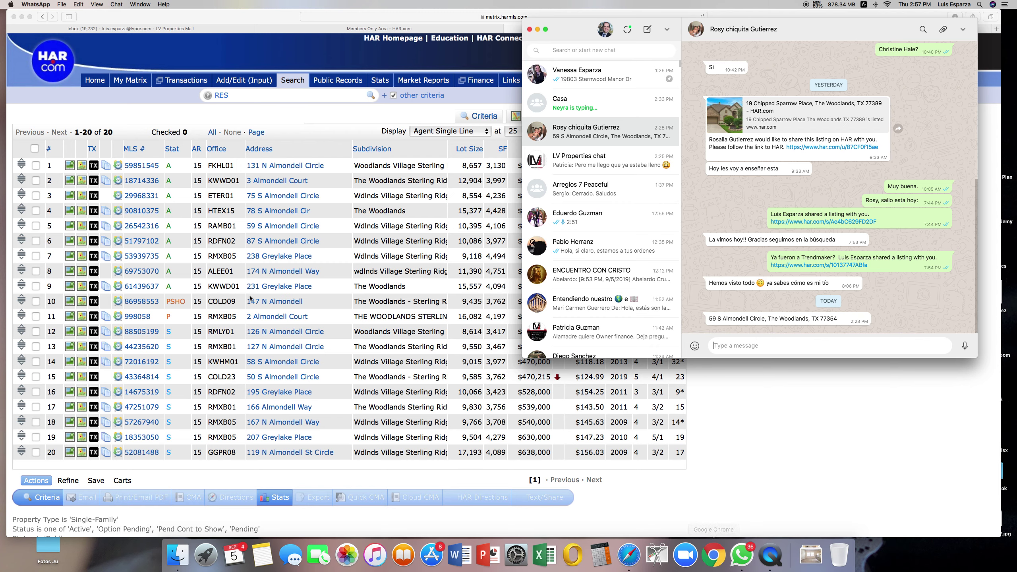
click(70, 234)
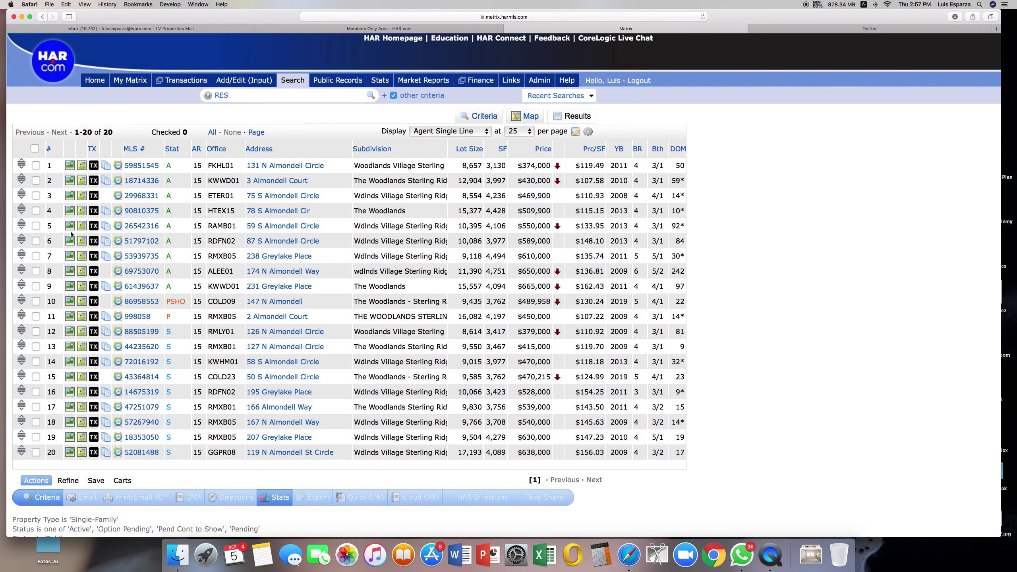
click(36, 227)
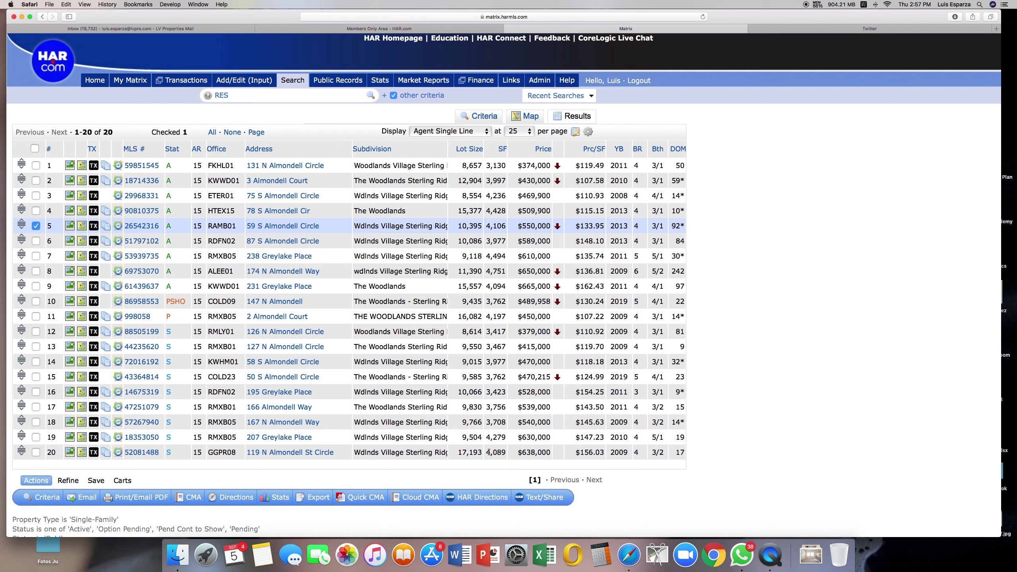
Open the full listing of the sold $630,000 home on Greylake Place and review its property and room details
drag(488, 452, 506, 452)
click(460, 454)
click(147, 439)
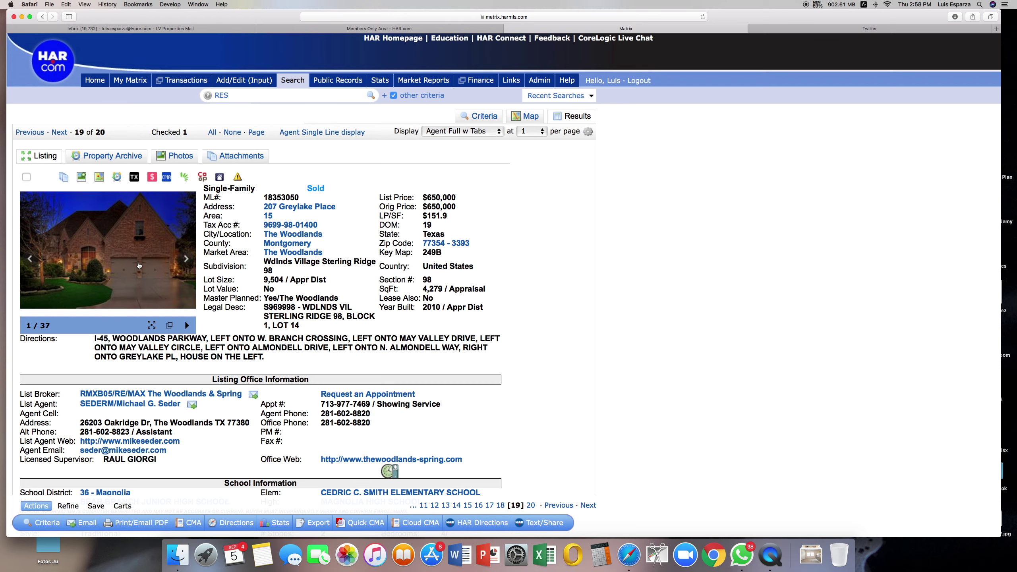
scroll(404, 394, down, 10)
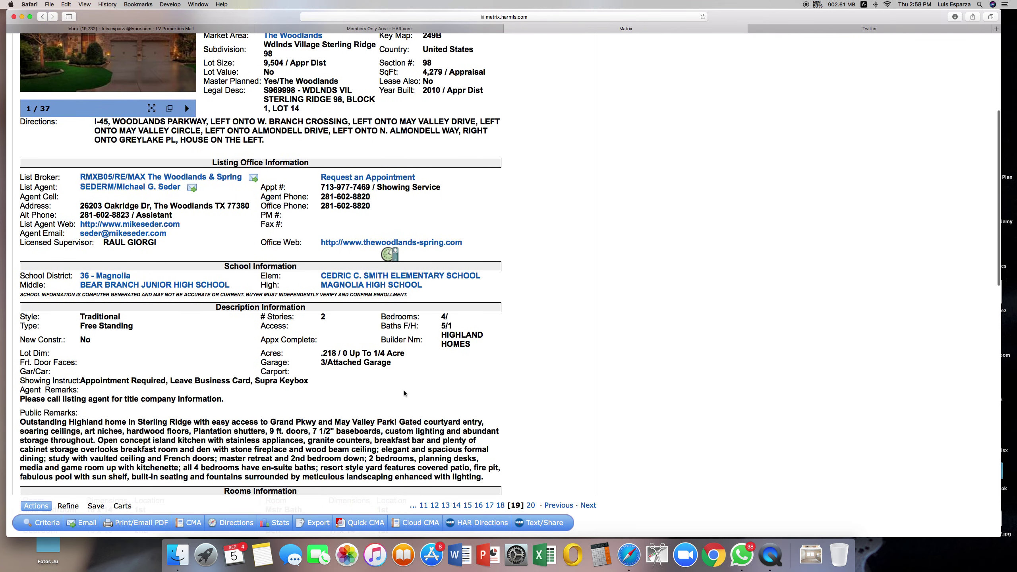
scroll(404, 393, down, 2)
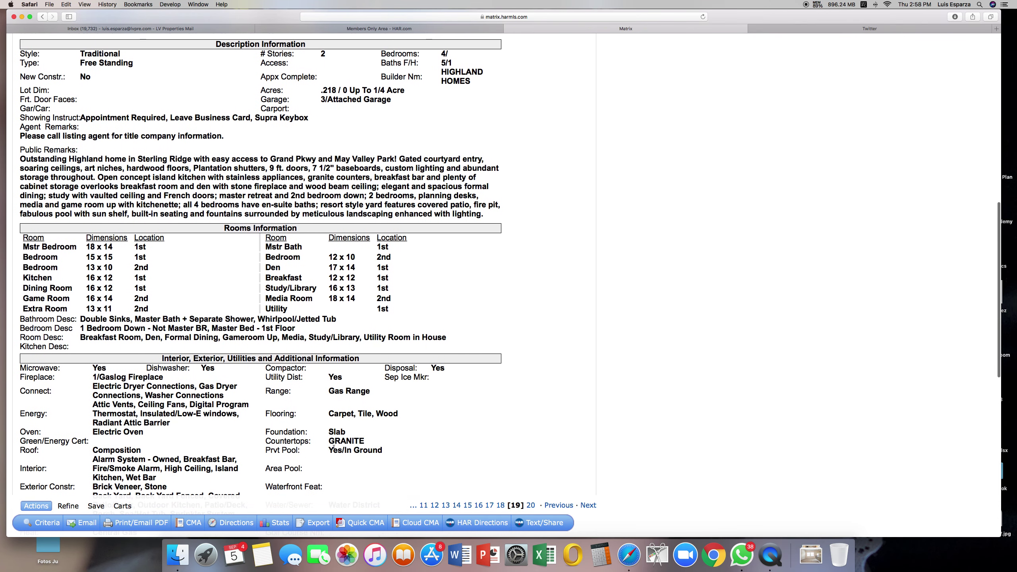
scroll(426, 446, up, 11)
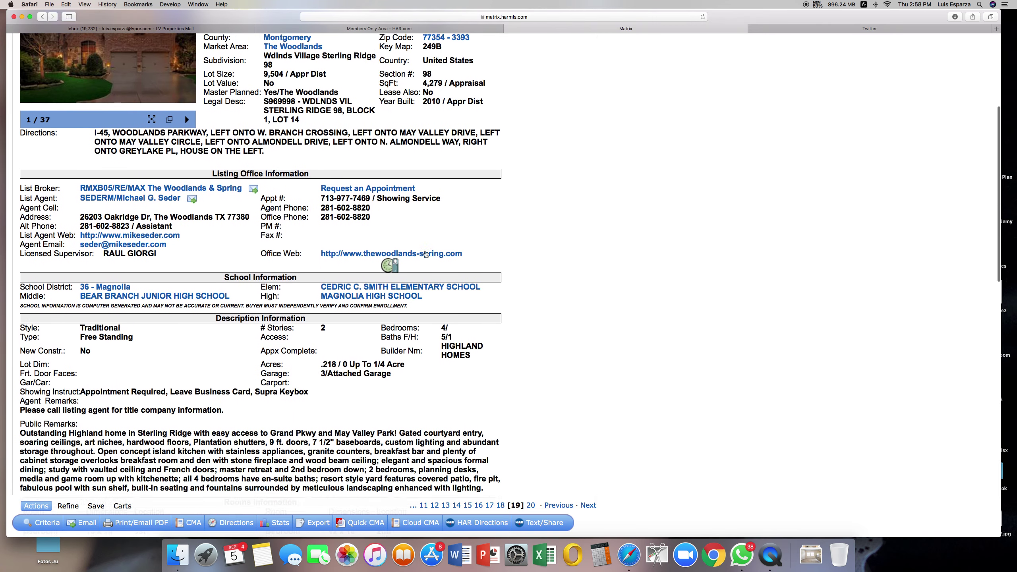
scroll(445, 242, up, 1)
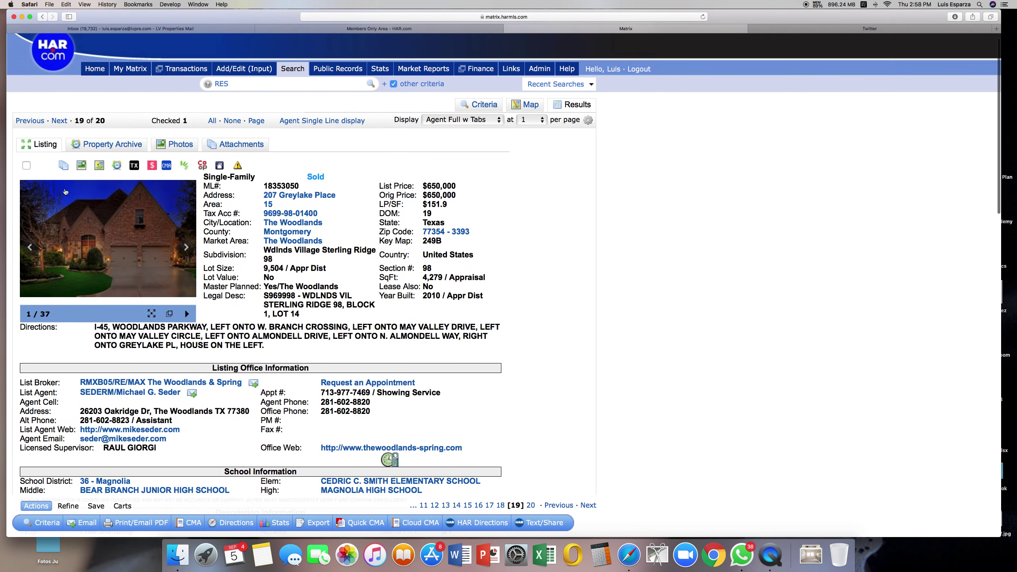
Select the sold Greylake Place home, return to the single-line results and check the $550,000 listing's bedroom count
click(27, 165)
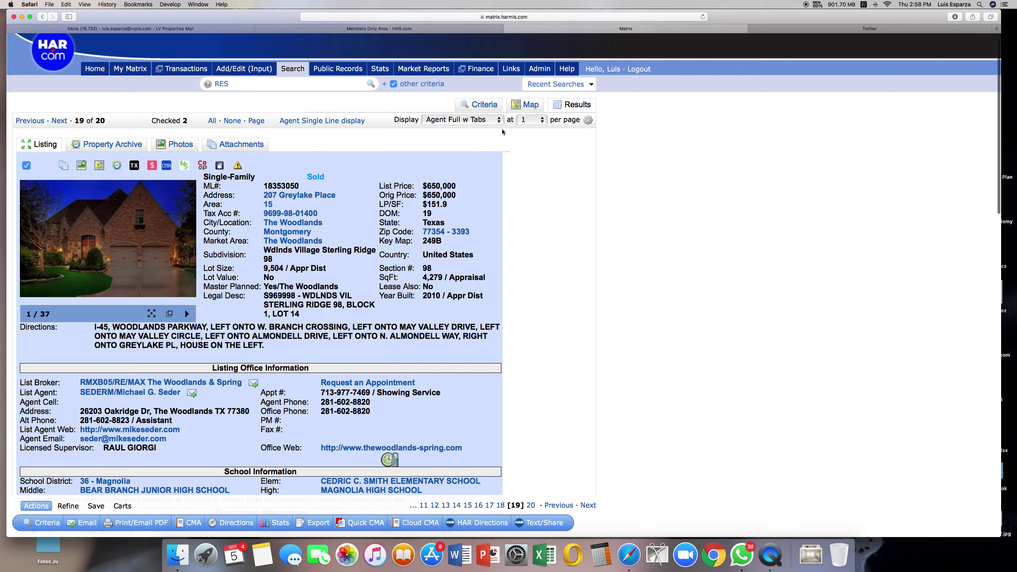
click(341, 121)
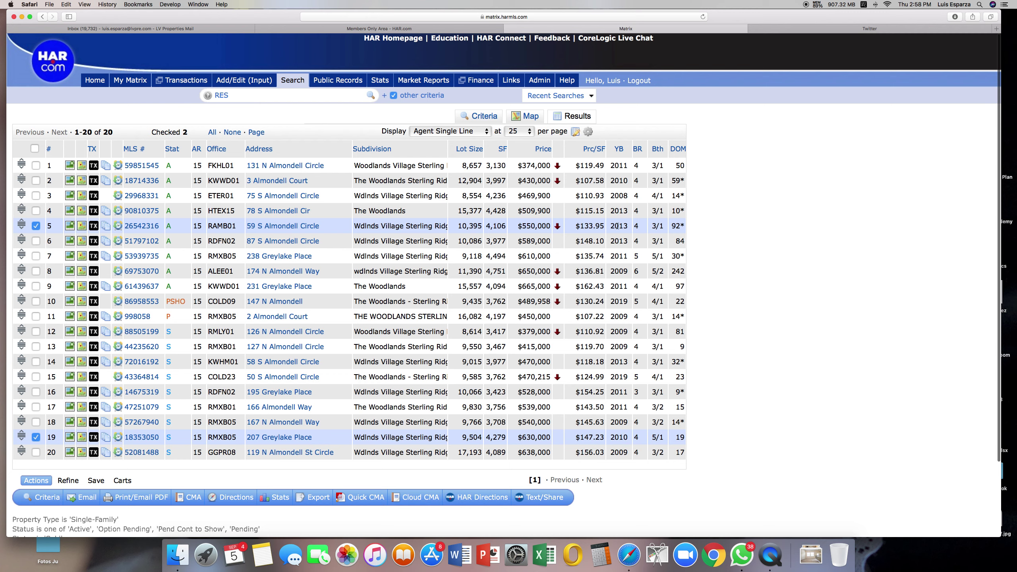
drag(633, 227, 641, 227)
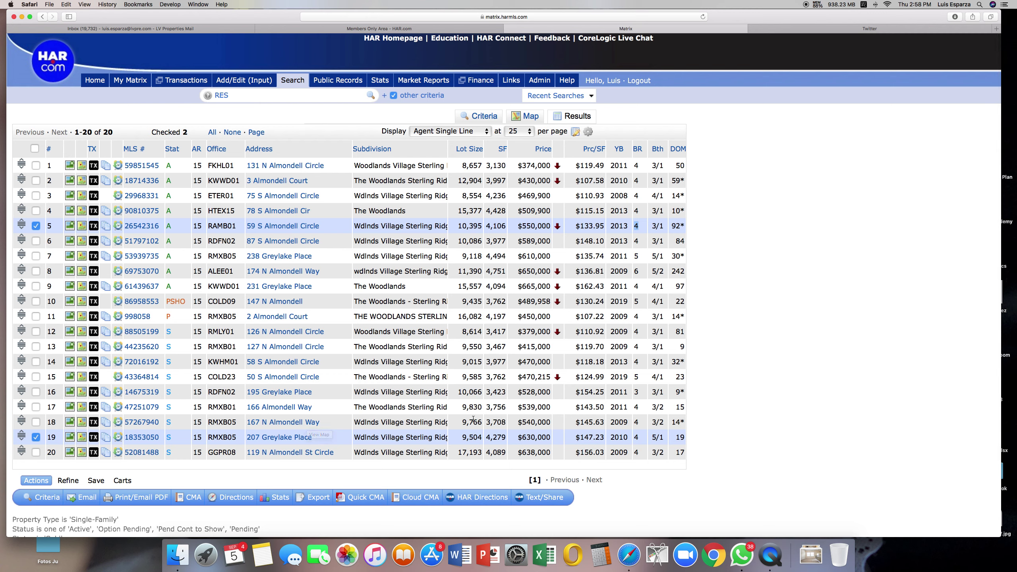
Check the size of the sold $540,000 home on N Almondell Way, open its full listing and review its room and private pool details
drag(487, 422, 511, 422)
click(149, 423)
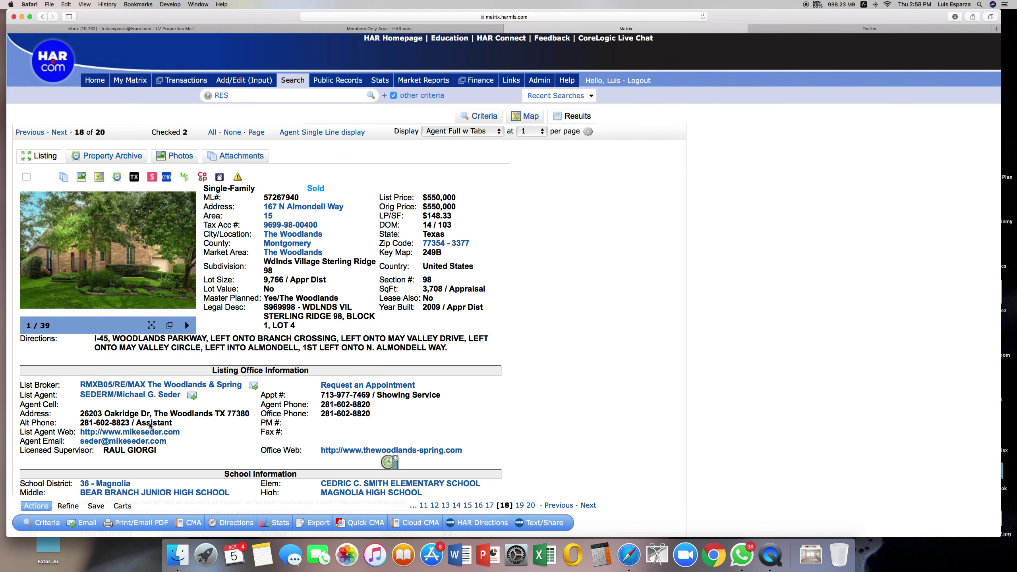
scroll(256, 412, down, 15)
scroll(256, 411, down, 4)
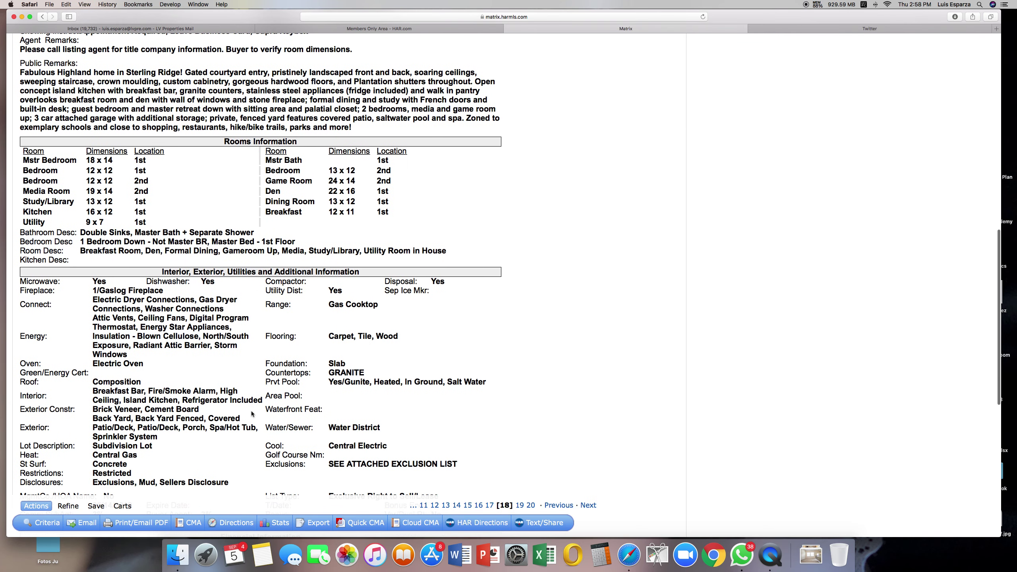
scroll(307, 440, down, 1)
scroll(307, 440, down, 2)
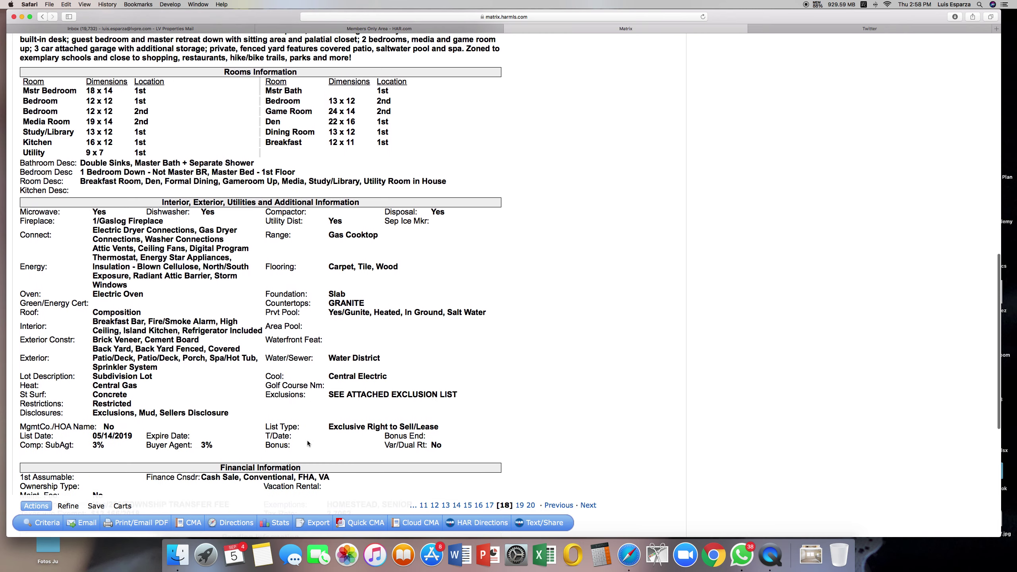
drag(329, 310, 486, 313)
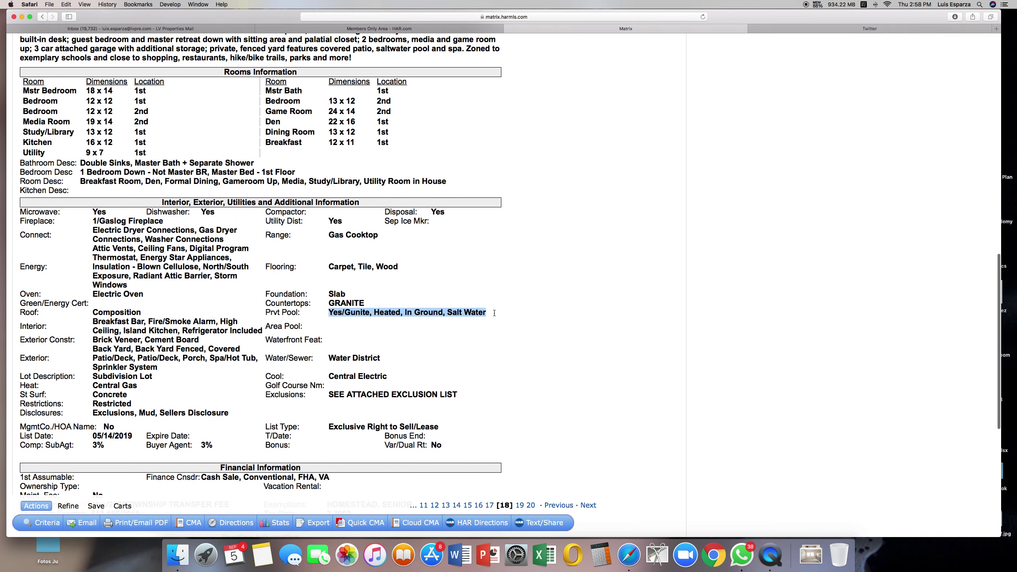
scroll(409, 286, up, 15)
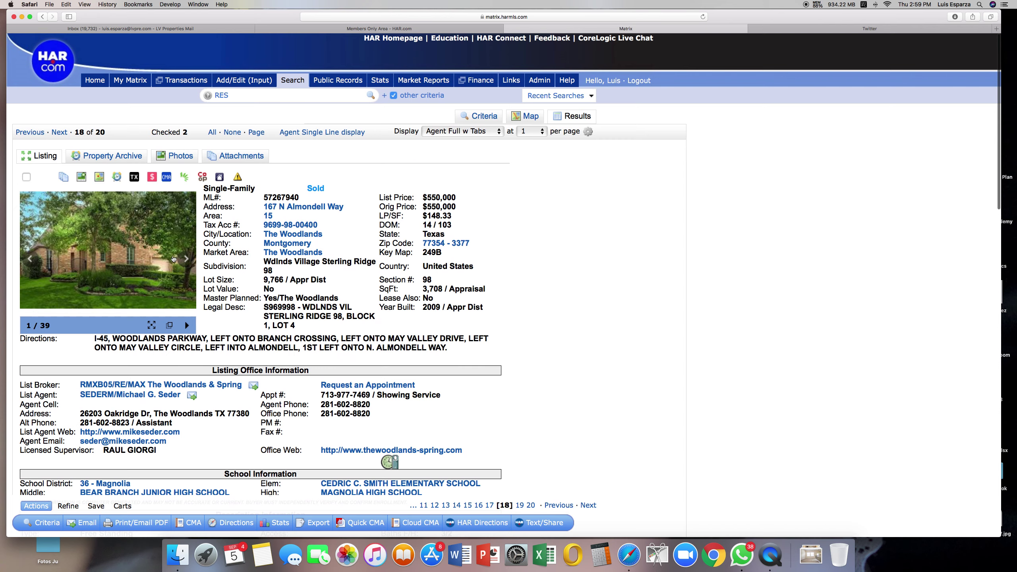
Look through the N Almondell Way home's first four photos and select the listing as a comparable
click(181, 261)
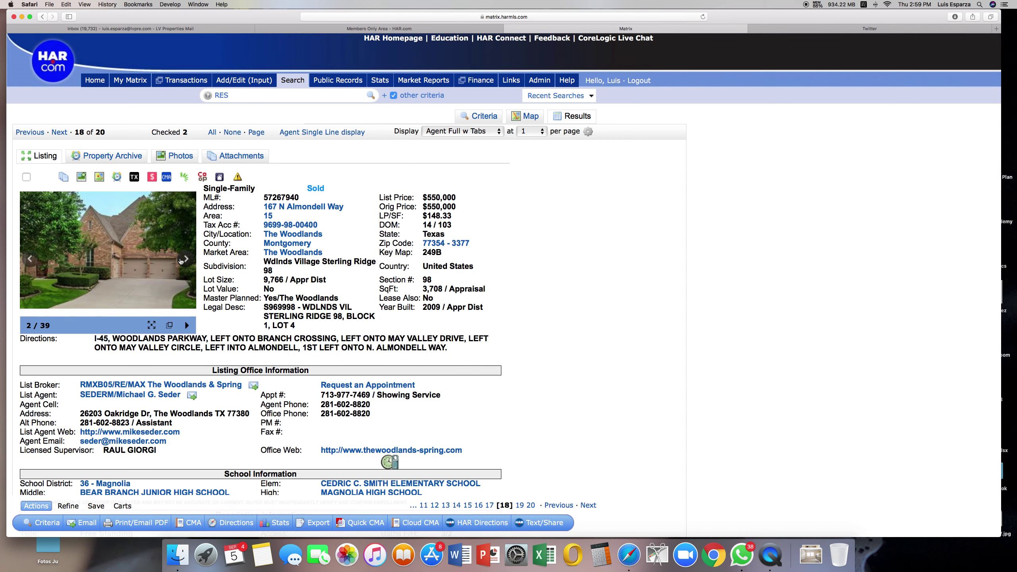
click(181, 260)
click(181, 261)
scroll(160, 281, down, 5)
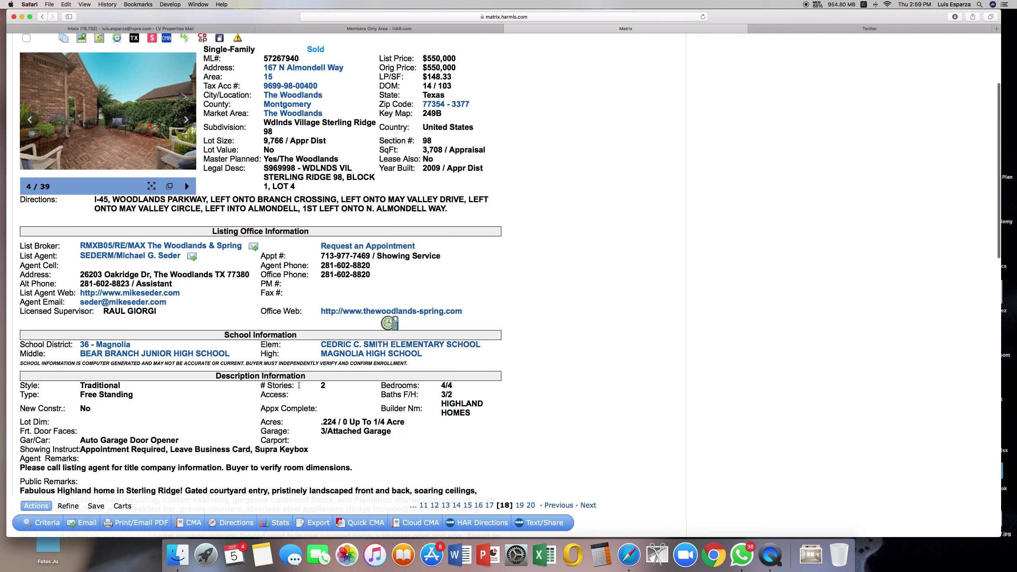
scroll(232, 191, up, 5)
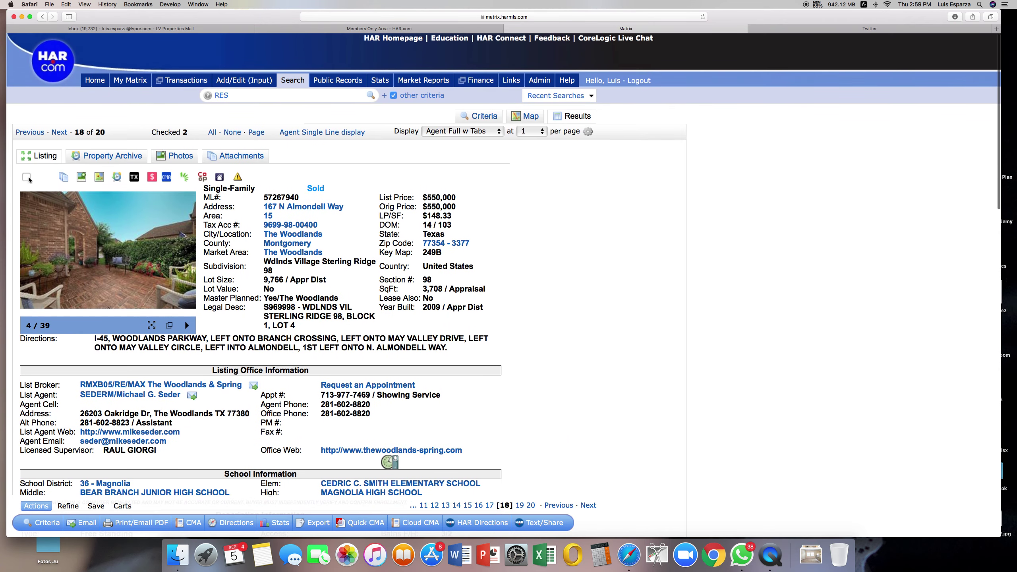
click(27, 177)
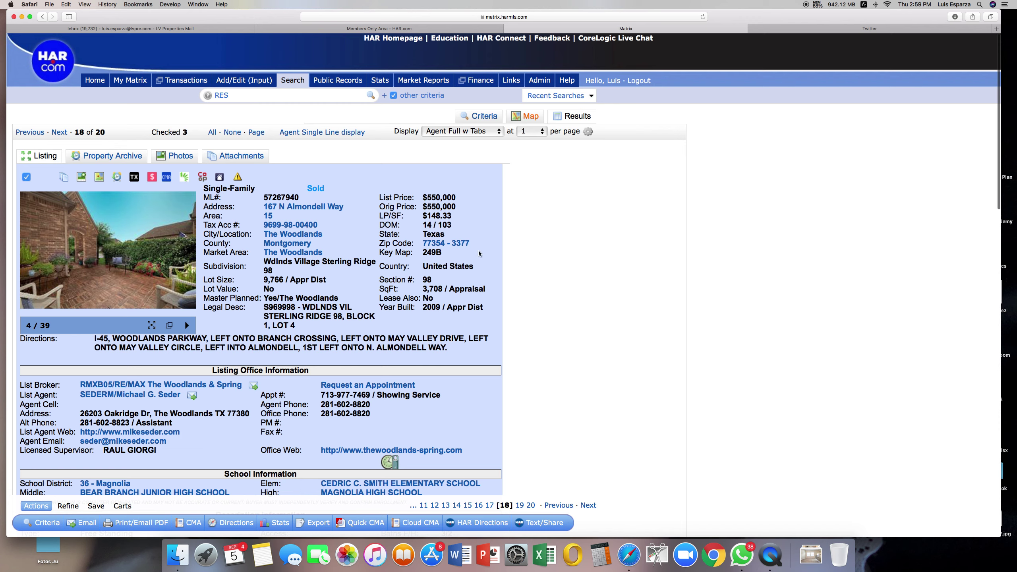
Return to the map, open the sold $638,000 home on N Almondell St Circle and check its square footage and lot size
click(525, 116)
mouse_move(224, 345)
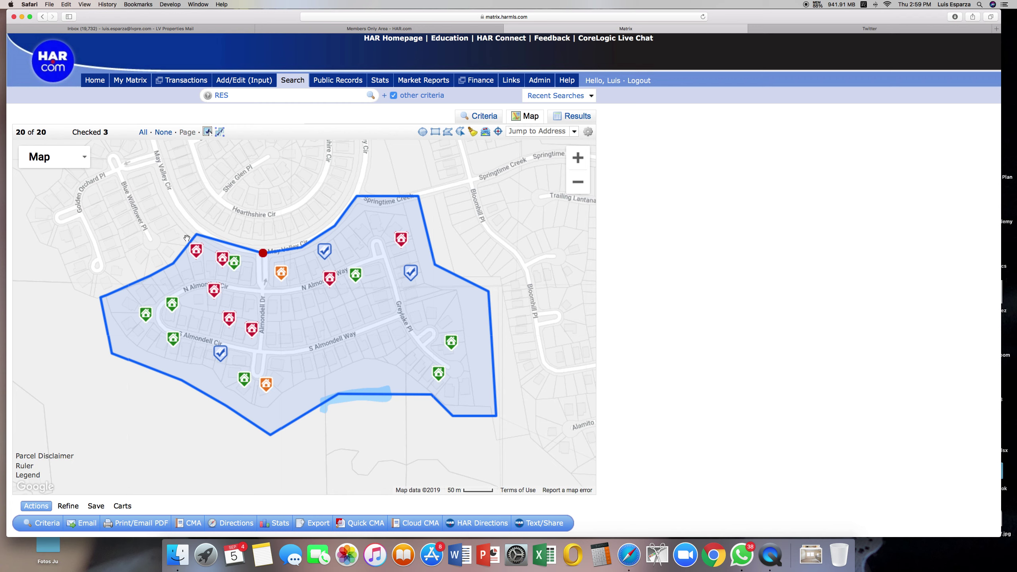
click(196, 252)
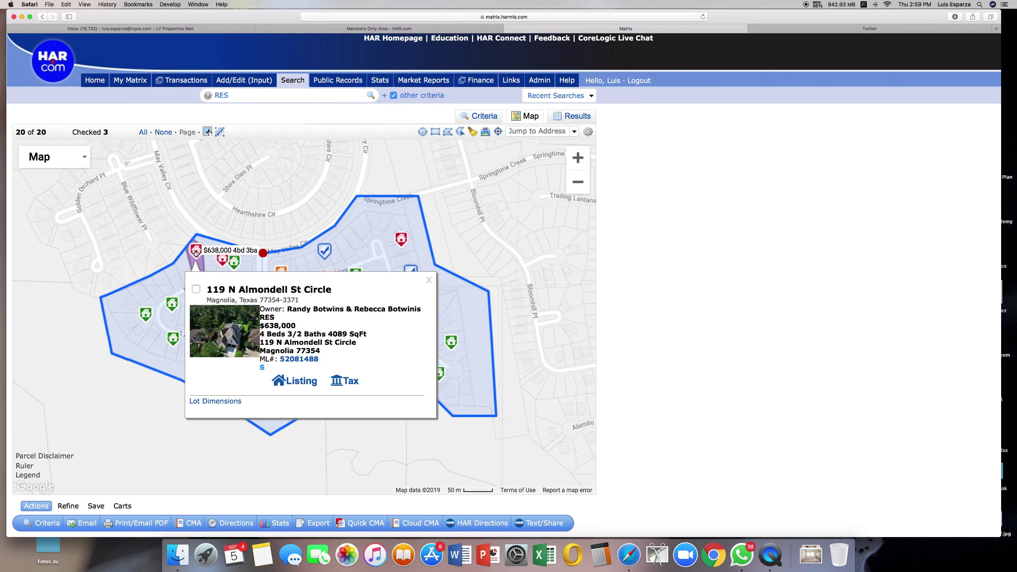
click(296, 381)
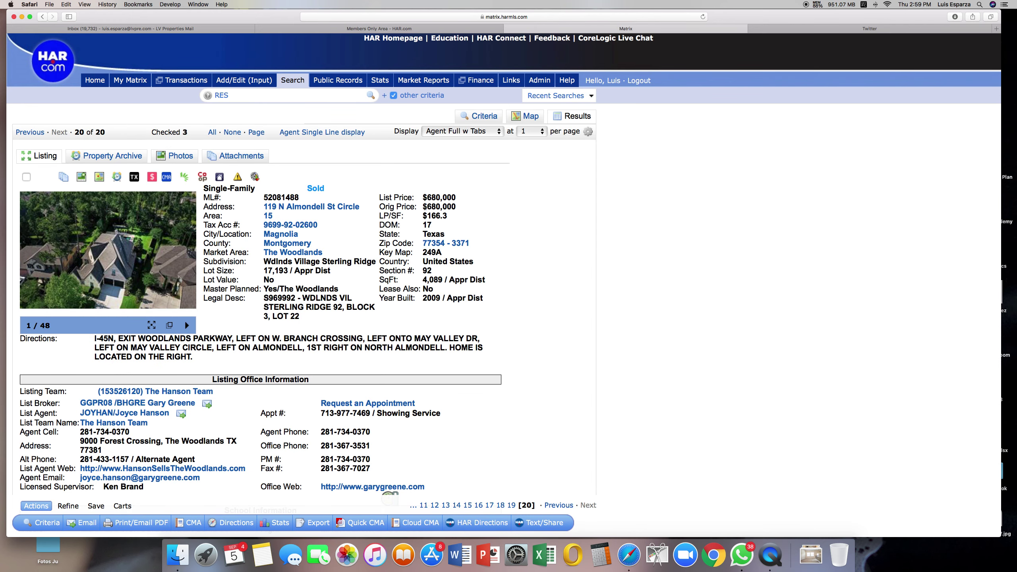
drag(424, 280, 448, 279)
drag(267, 270, 294, 271)
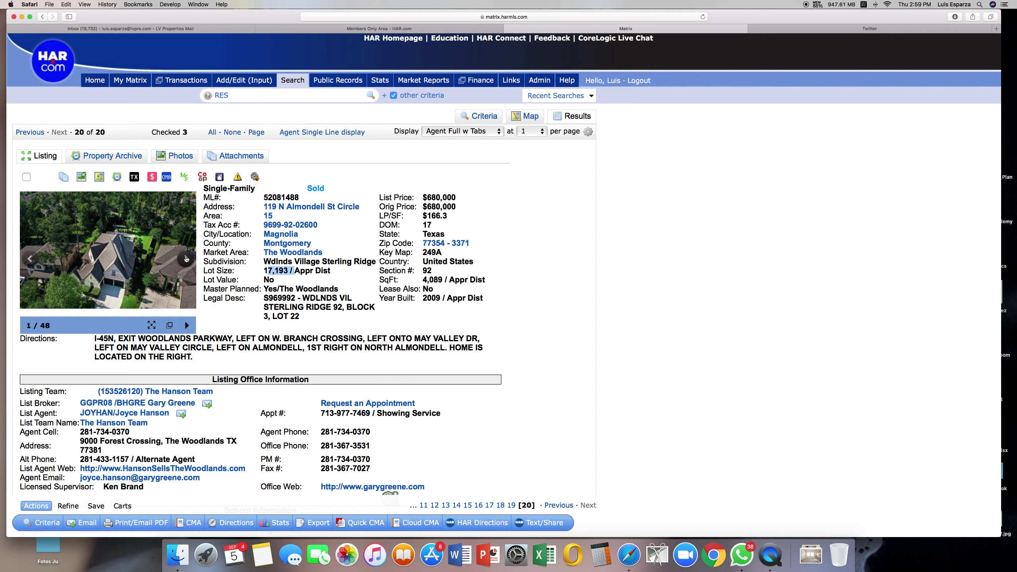
Browse the N Almondell St Circle home's photos up to photo 7
click(187, 259)
click(187, 259)
click(186, 259)
click(186, 258)
click(186, 259)
click(186, 259)
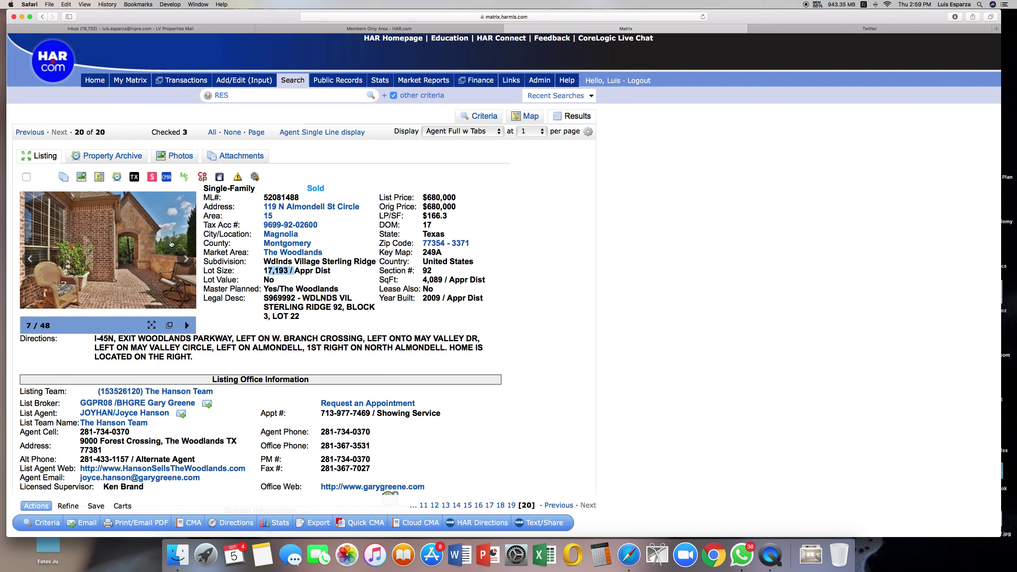
Enlarge the listing's photos and display thumbnails of the whole set to find the backyard pictures
click(142, 271)
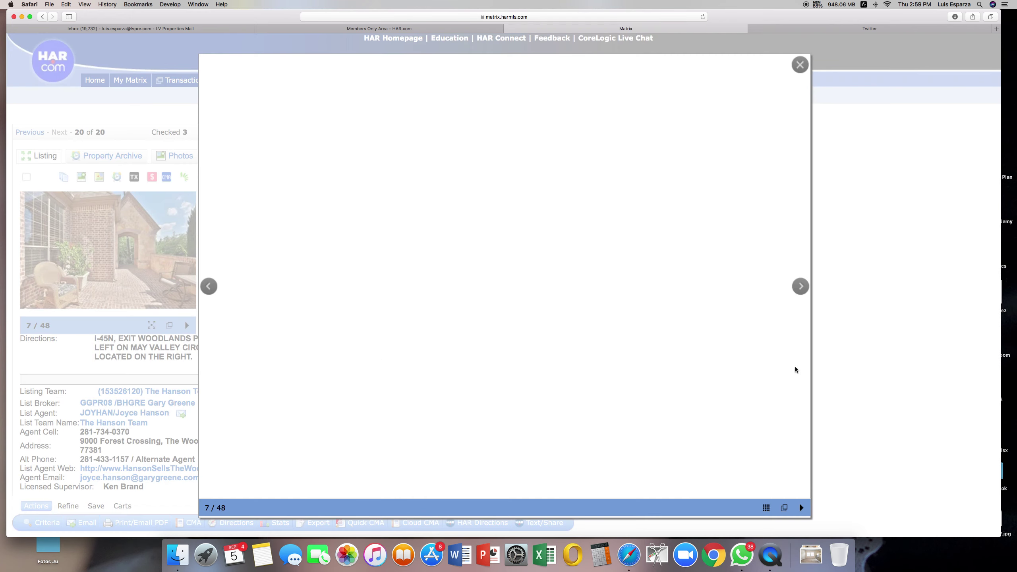
click(765, 508)
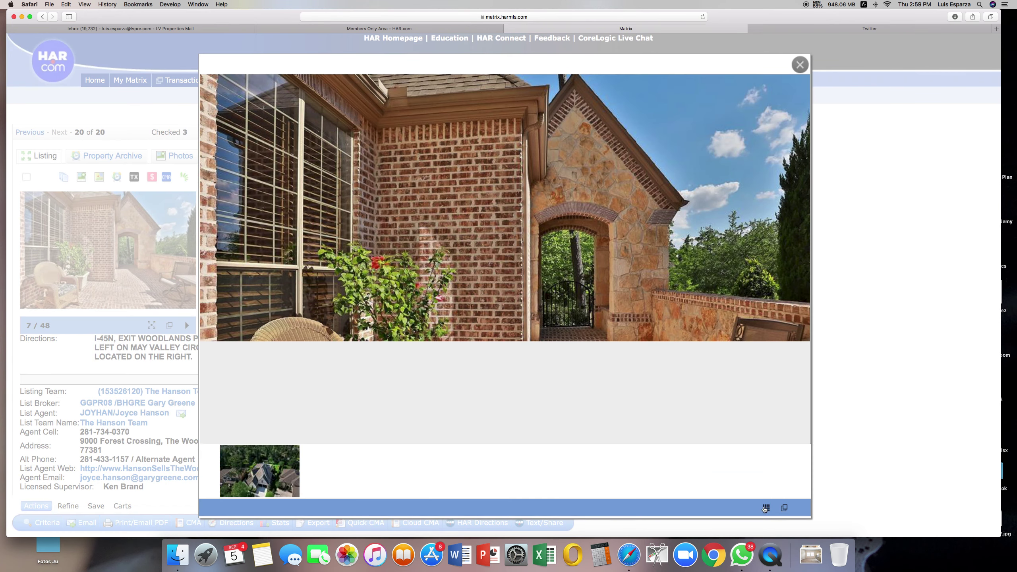
scroll(431, 319, down, 5)
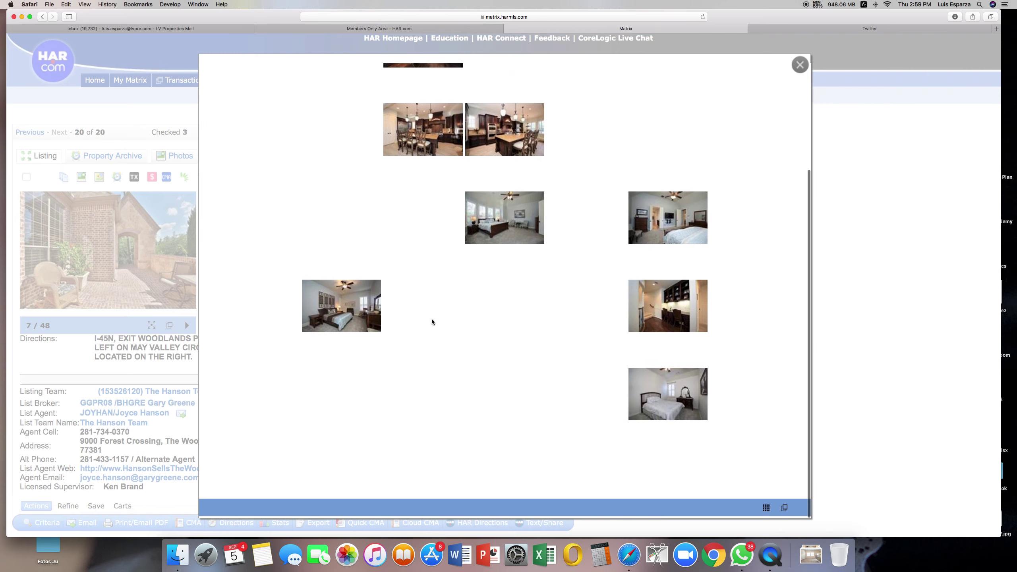
scroll(560, 391, down, 4)
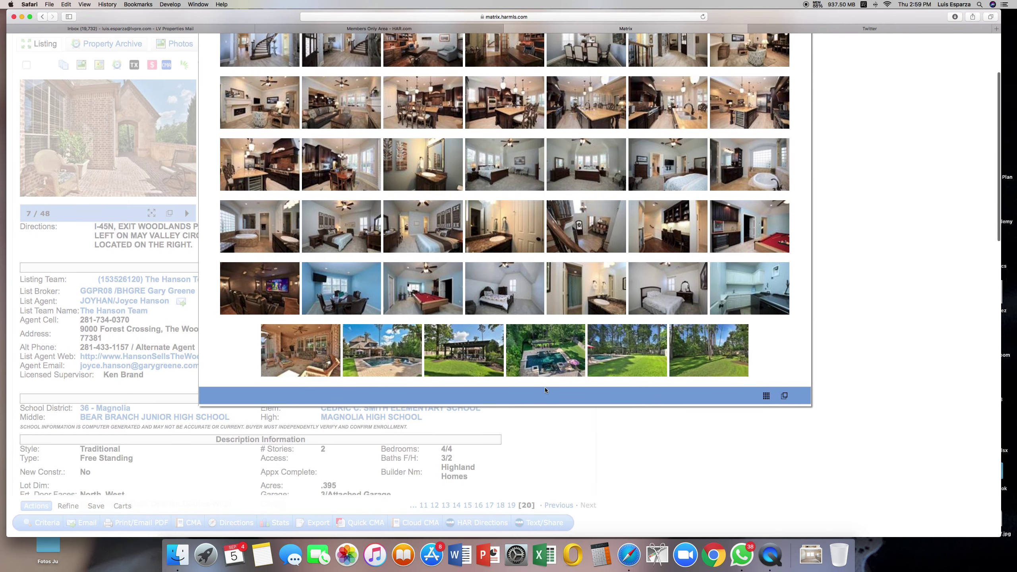
click(471, 354)
scroll(470, 365, down, 5)
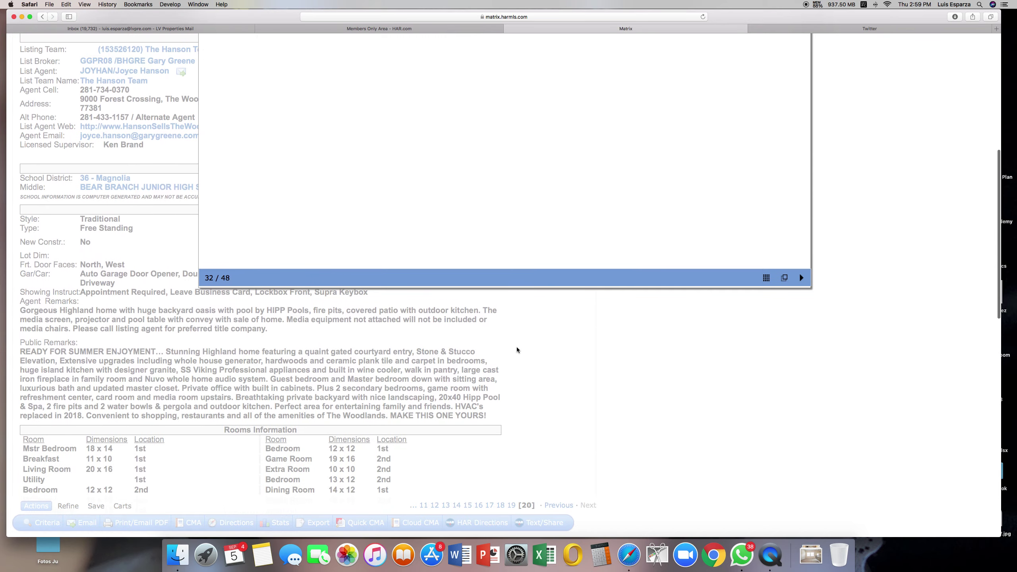
scroll(516, 349, up, 5)
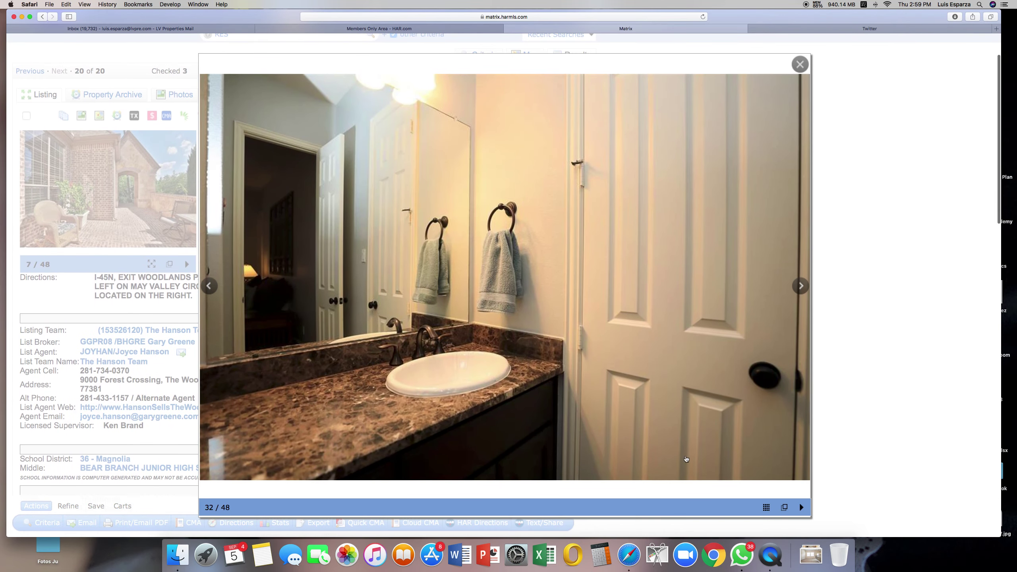
scroll(686, 459, down, 2)
click(765, 507)
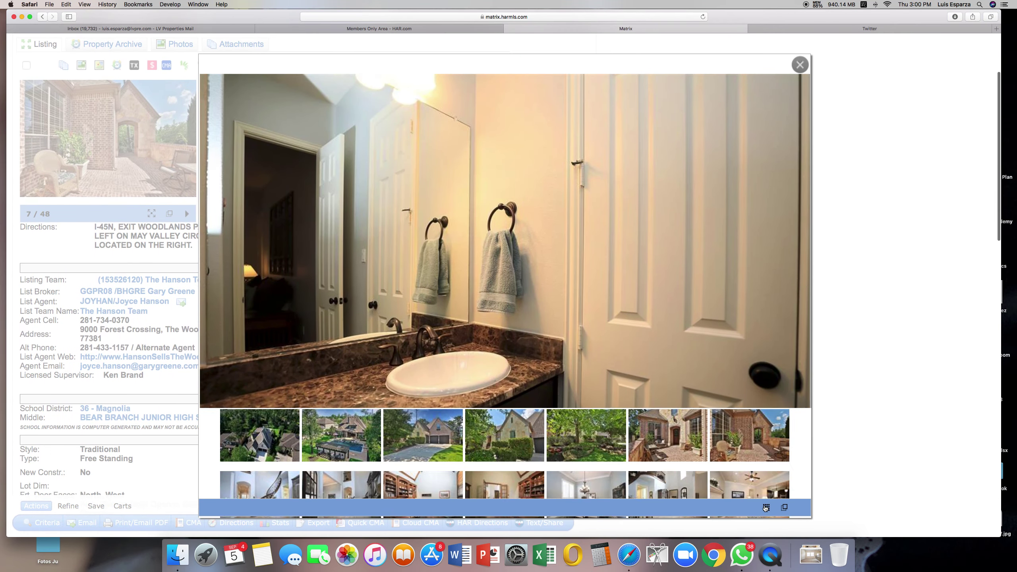
View the enlarged backyard photos from the pergola picture through the pool and lawn shots
click(489, 476)
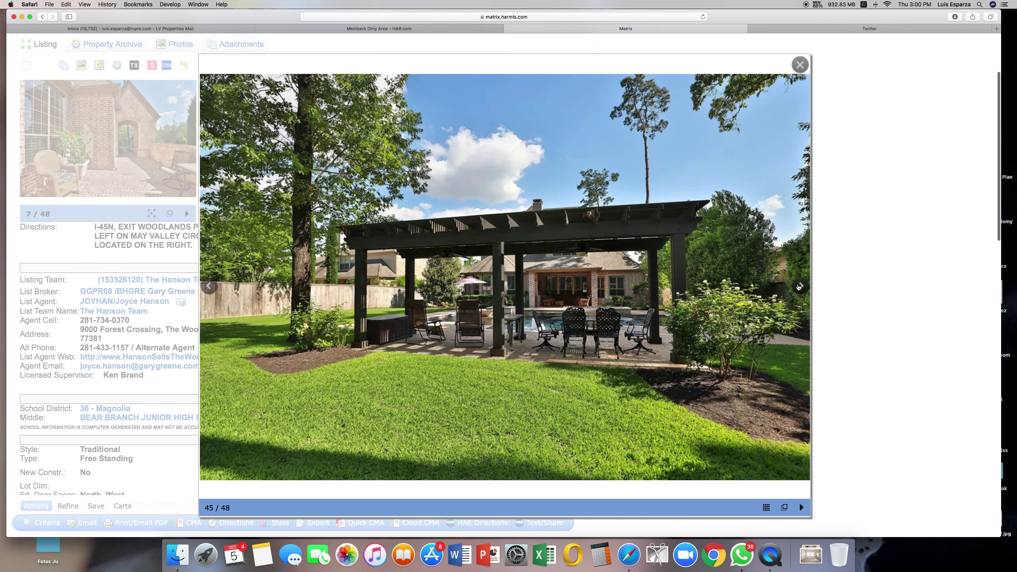
click(800, 288)
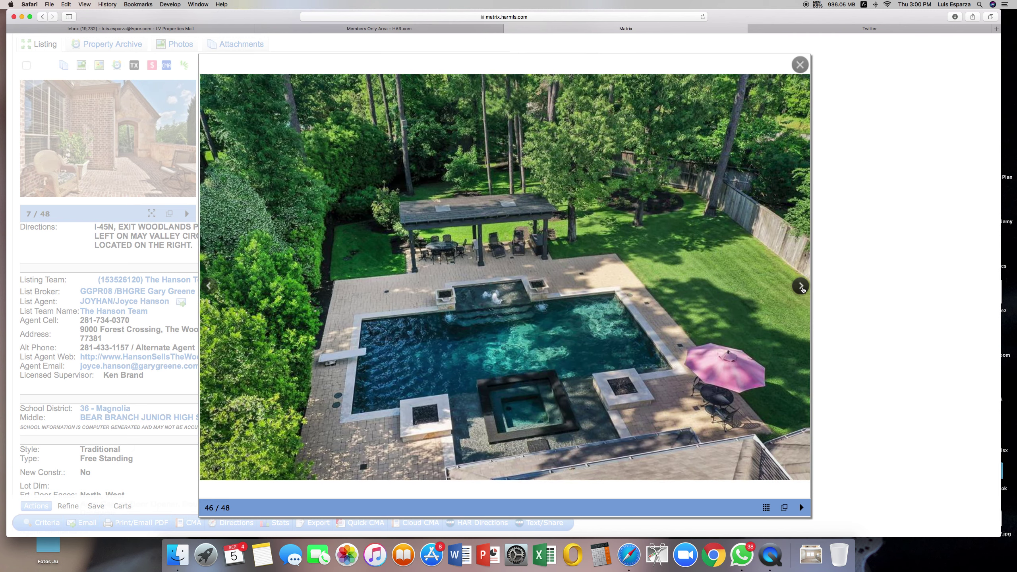
click(801, 286)
click(801, 287)
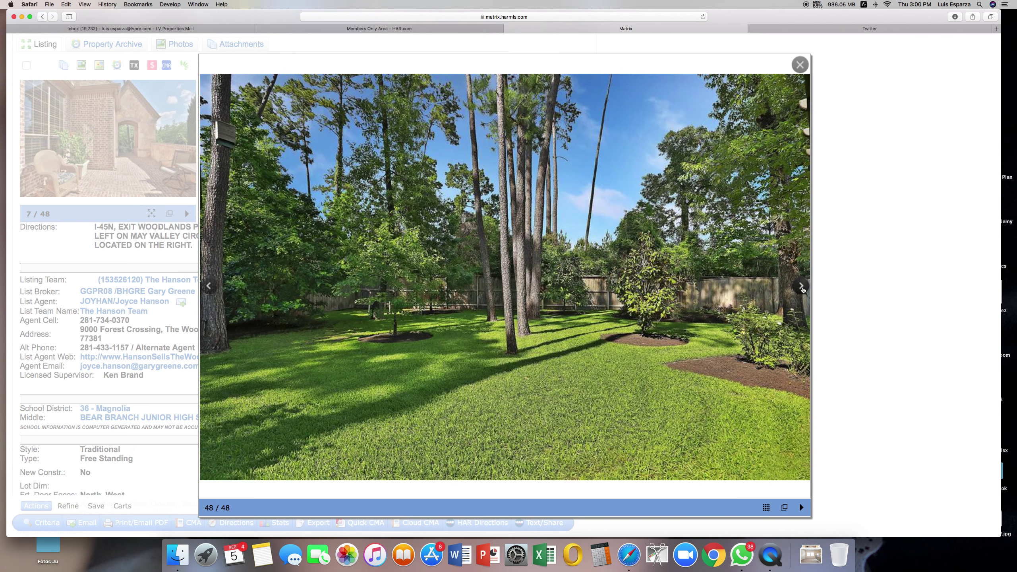
click(801, 287)
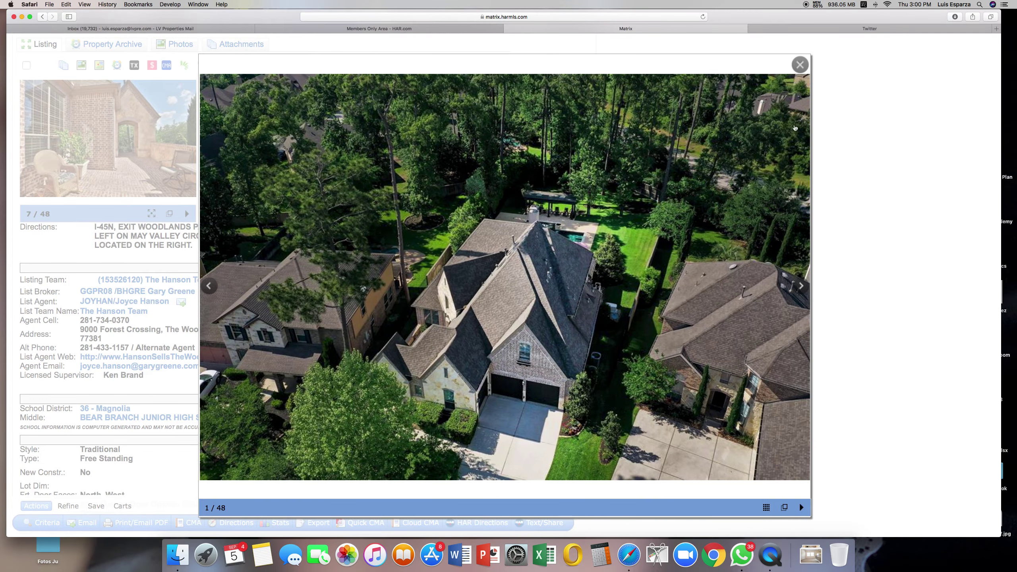
Close the photo viewer, select the N Almondell St Circle listing and return to the single-line results
click(801, 72)
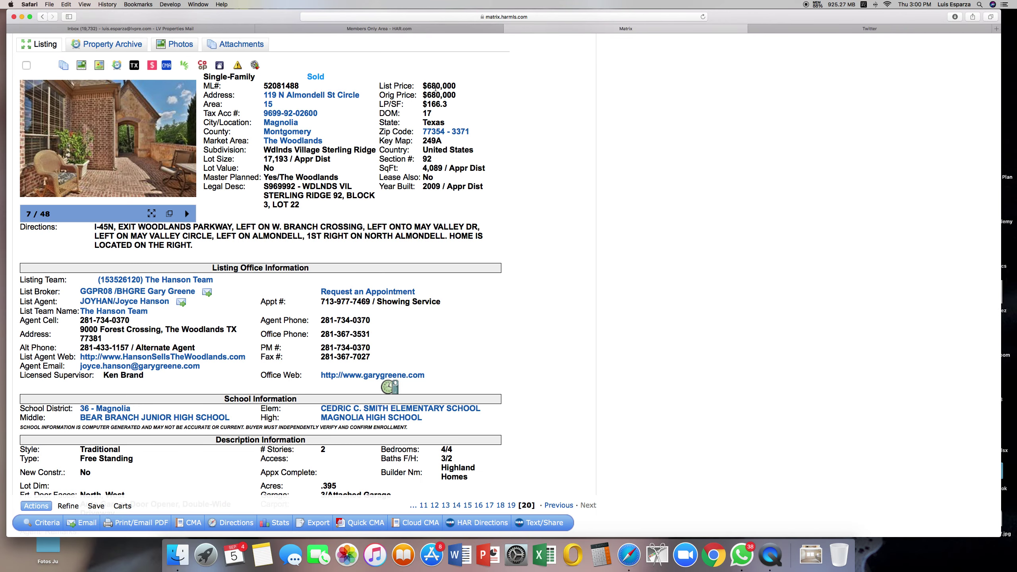
click(27, 65)
scroll(408, 256, up, 5)
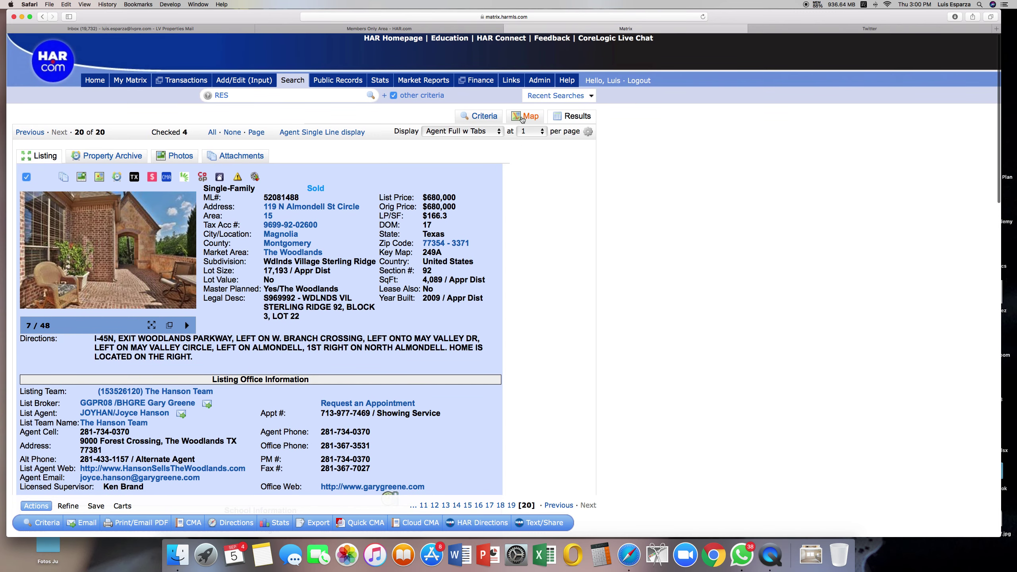
click(320, 132)
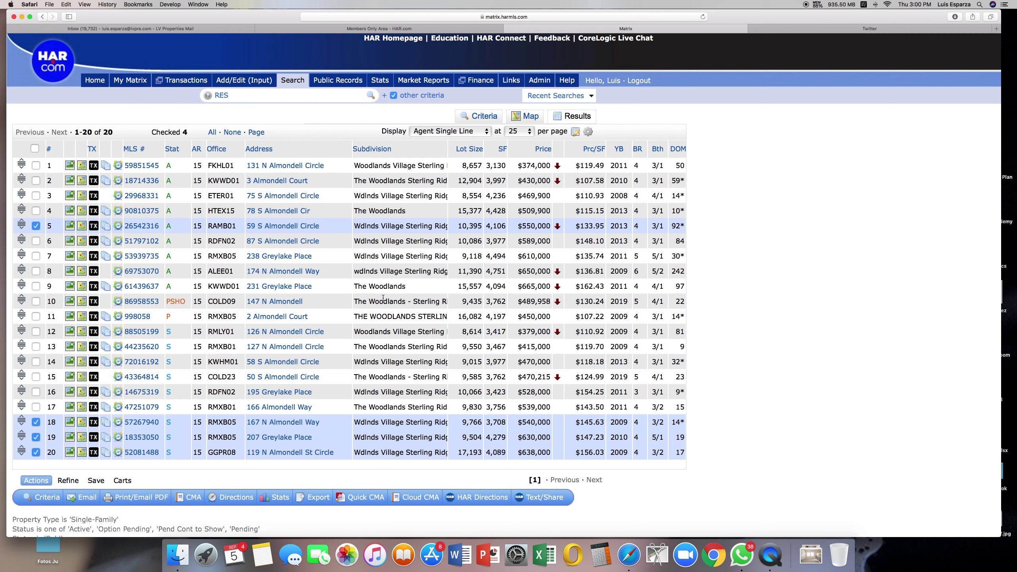
Open the full listing of the pending $450,000 home on Almondell Court and review its description, rooms and private pool details
drag(171, 319, 505, 316)
click(140, 319)
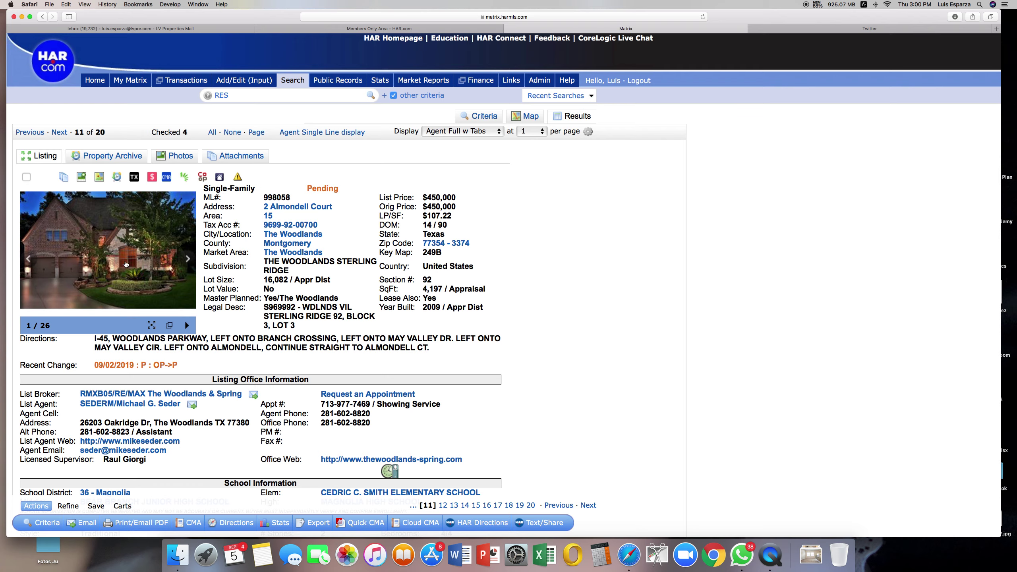
scroll(160, 275, down, 15)
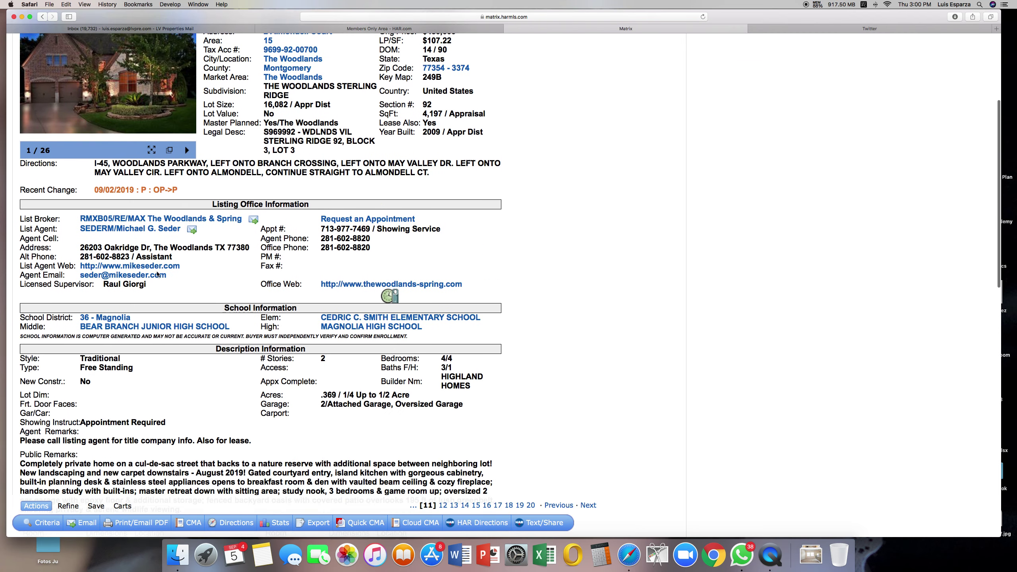
scroll(157, 274, down, 2)
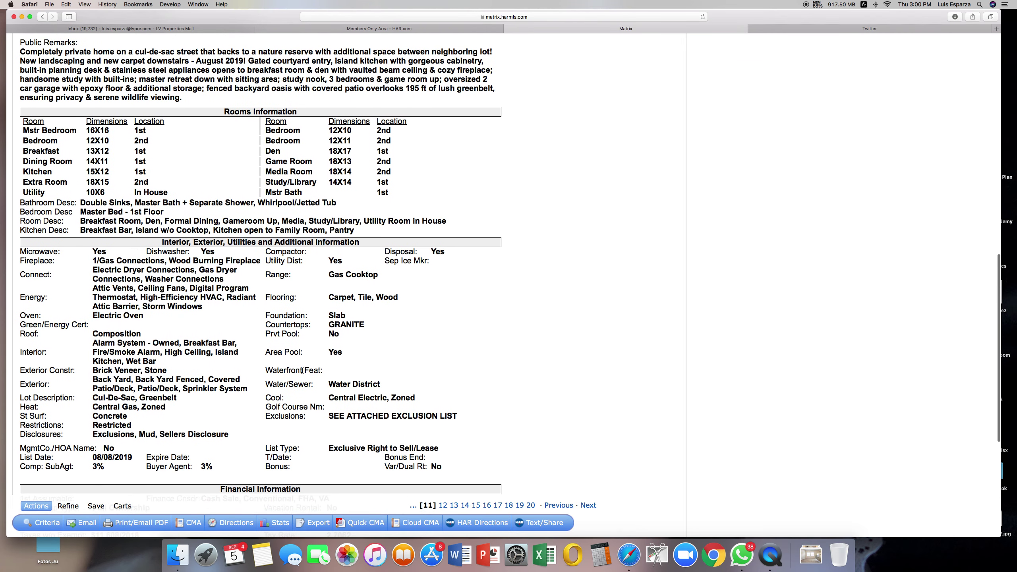
scroll(327, 345, up, 7)
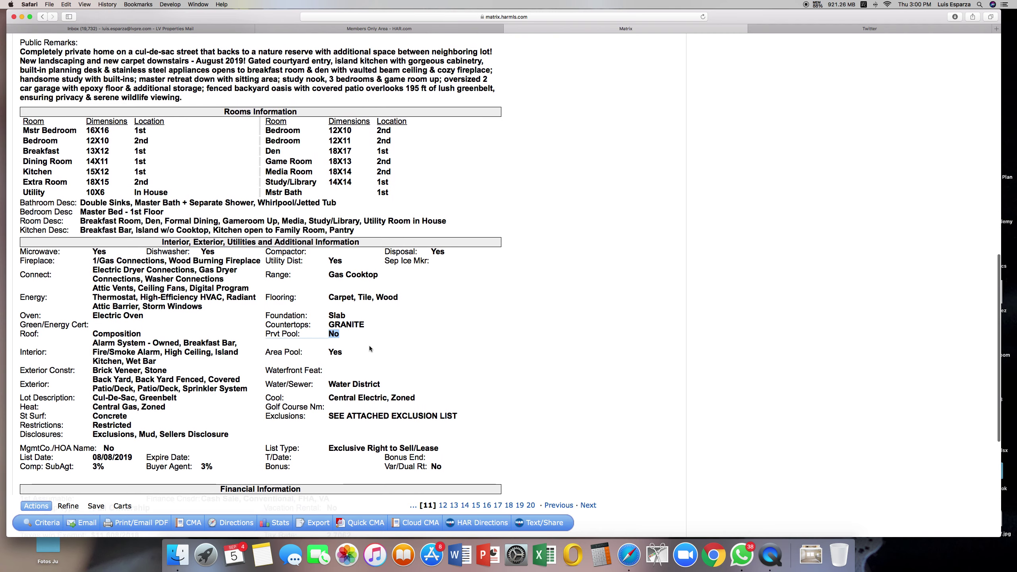
Return to the single-line results and generate a Quick CMA report from the four checked listings
scroll(373, 350, up, 10)
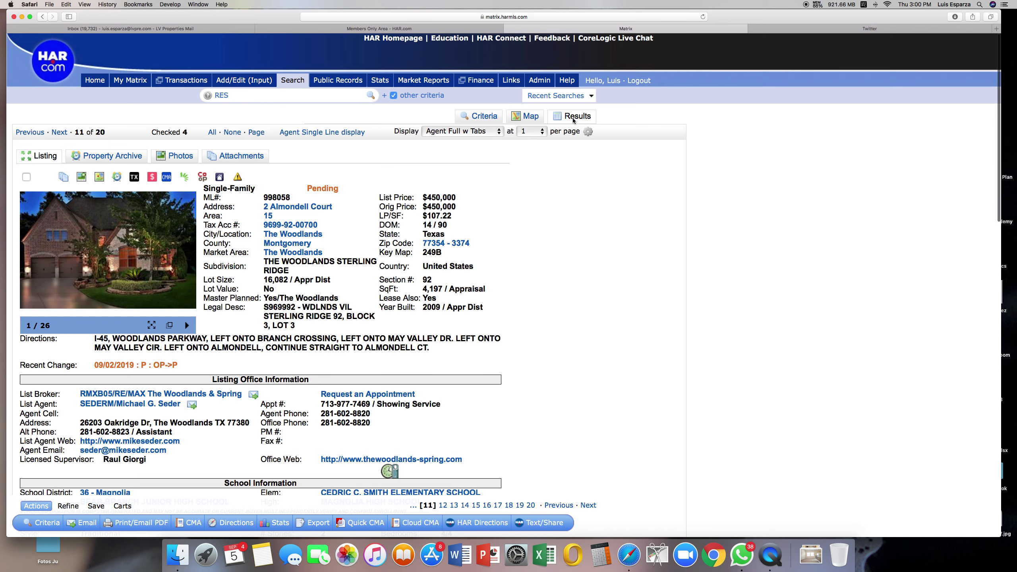
click(349, 133)
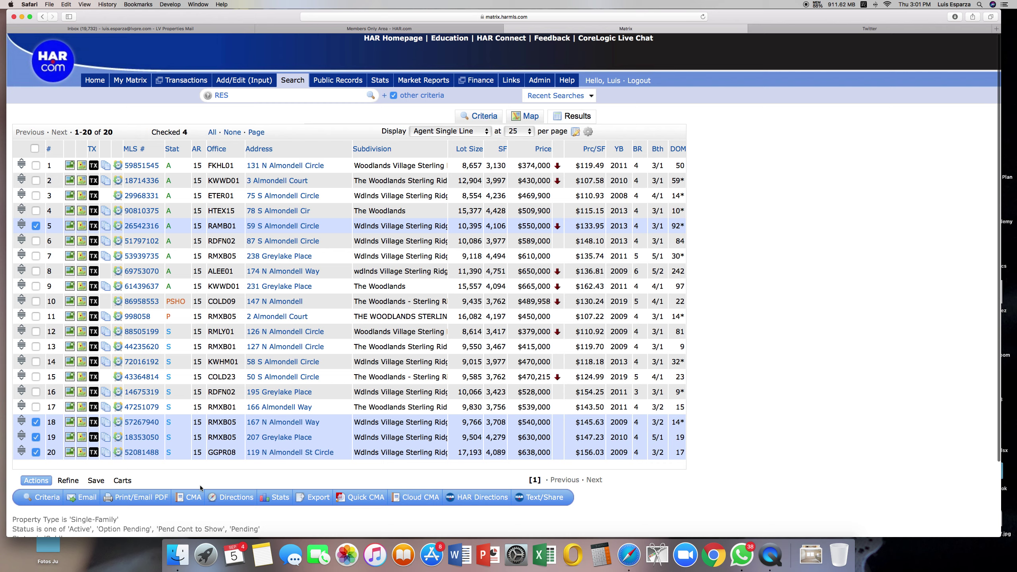
scroll(366, 482, down, 1)
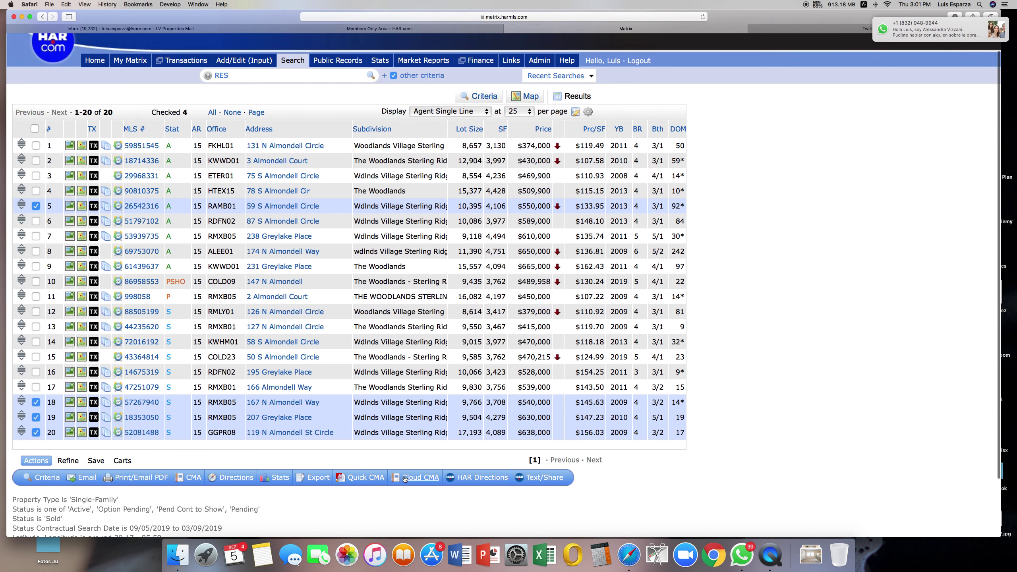
click(366, 477)
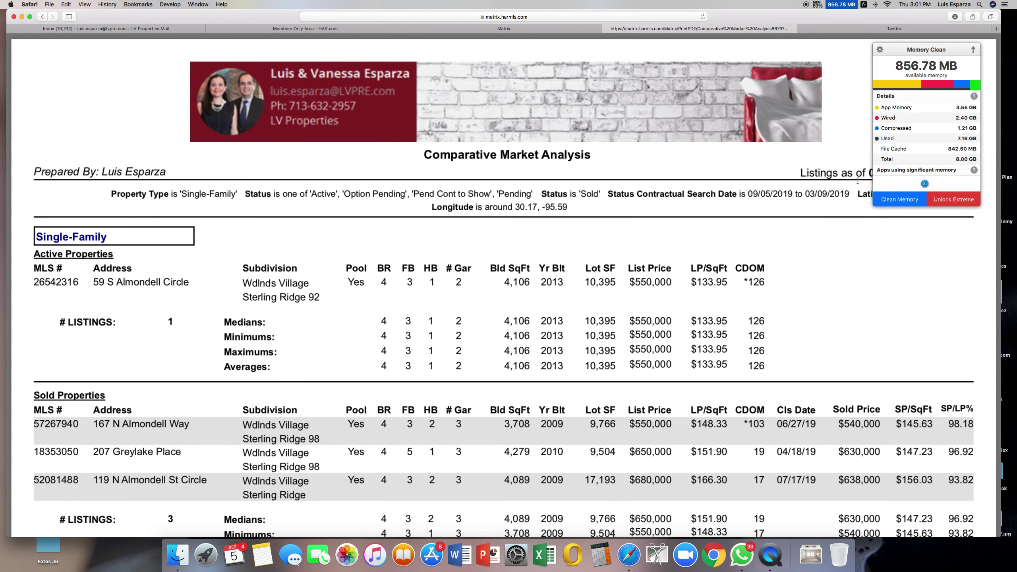
Free up the computer's memory with Memory Clean, check the Matrix results and return to the Comparative Market Analysis report
click(893, 200)
click(516, 30)
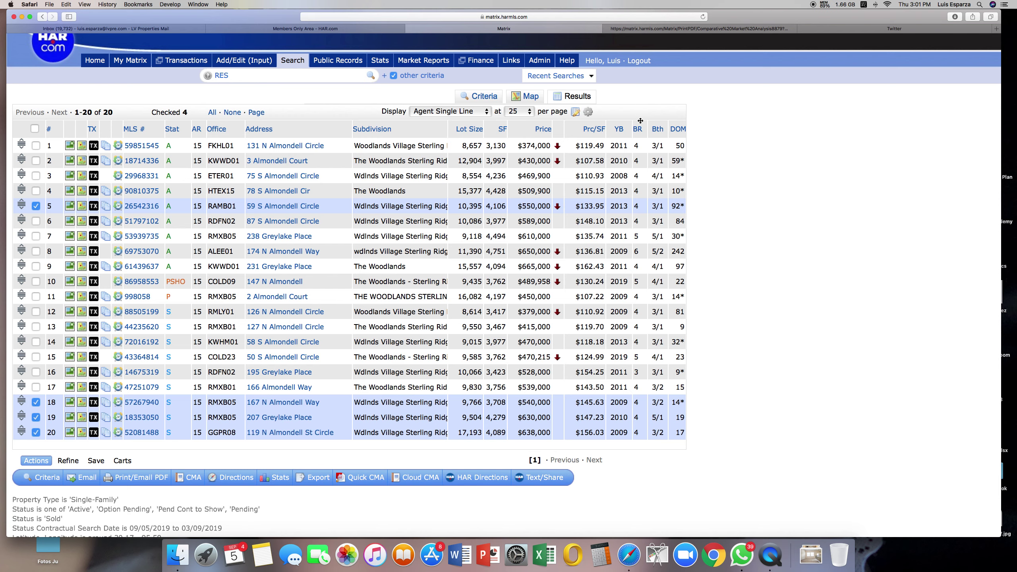
click(667, 29)
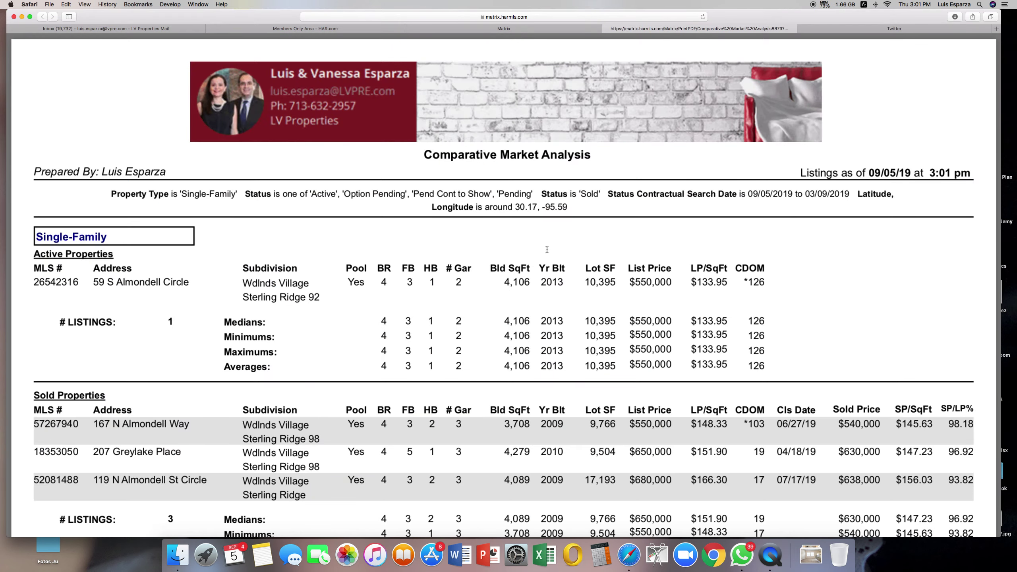
Examine the active property's row in the report, including its list price per square foot, lot size and year built
scroll(758, 298, down, 5)
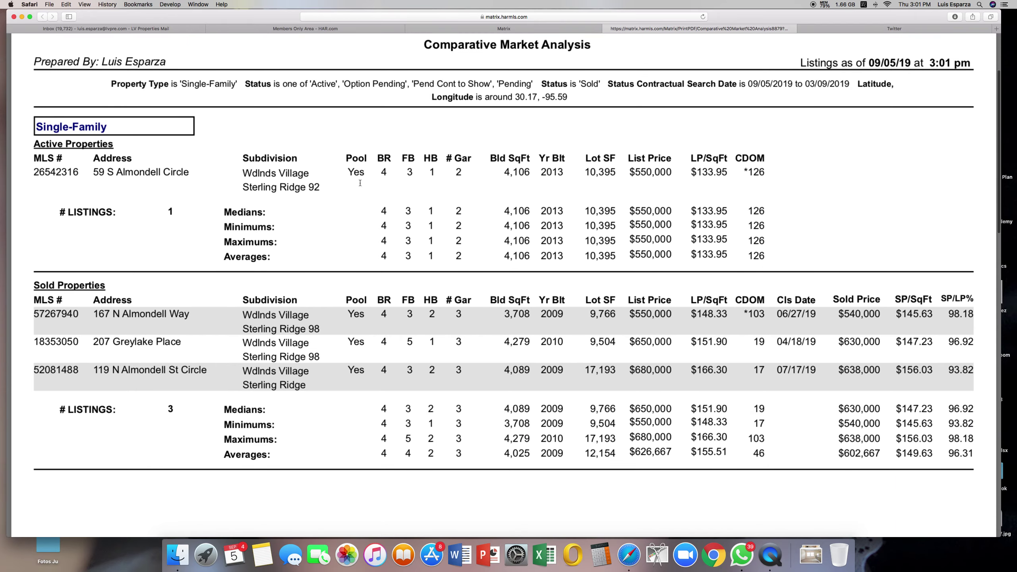
drag(51, 149, 725, 167)
click(652, 176)
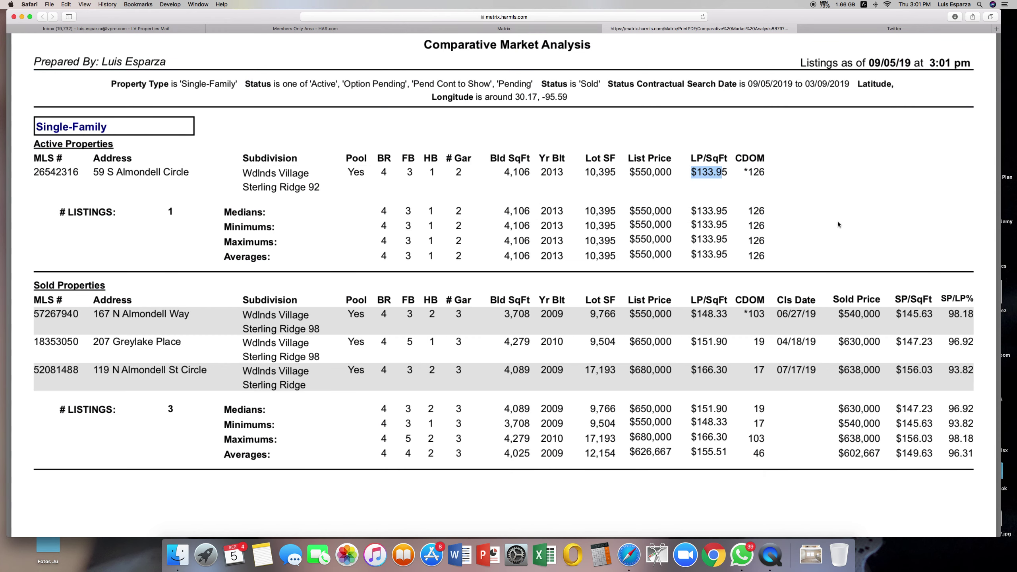
drag(582, 172, 613, 171)
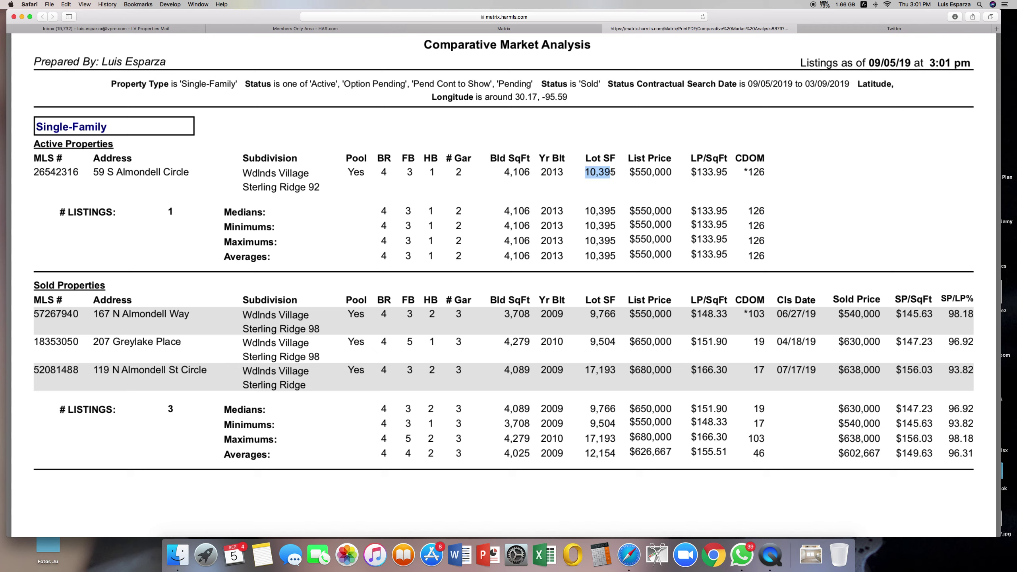
drag(542, 173, 562, 174)
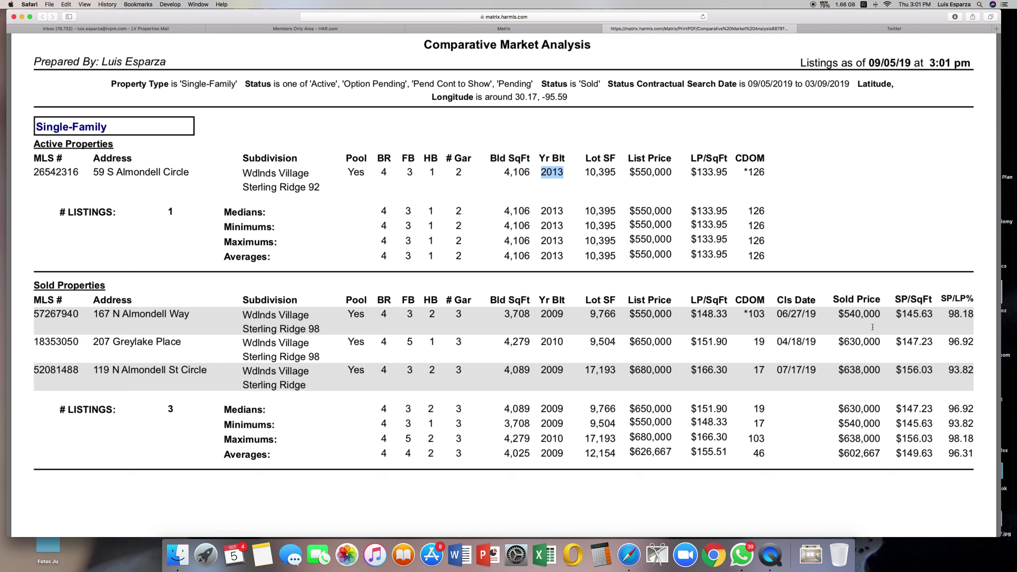
Compare the sold homes' individual and average sale price per square foot with the active listing's price per square foot
drag(899, 316, 933, 374)
click(906, 454)
drag(900, 454, 933, 454)
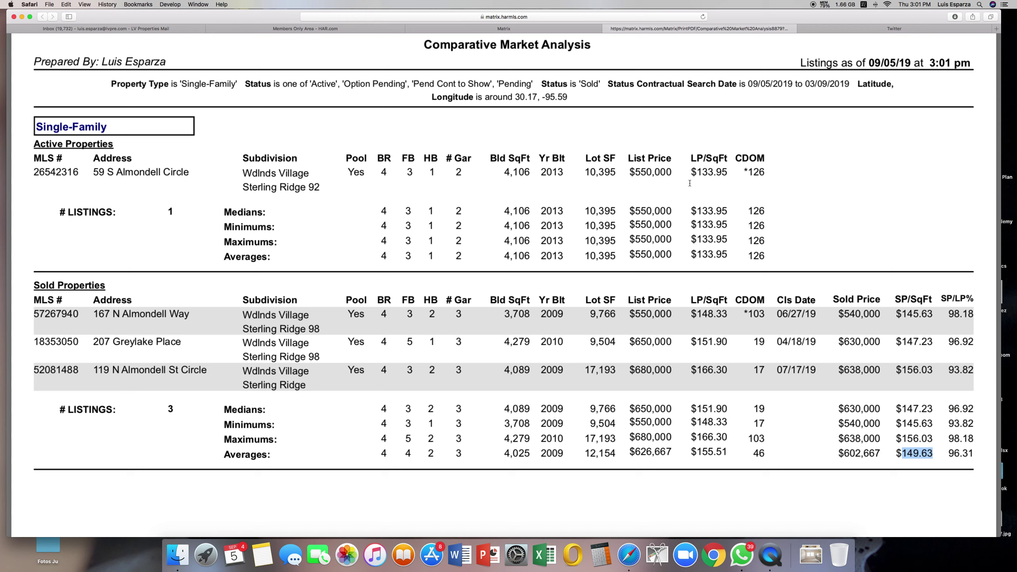
drag(697, 172, 727, 172)
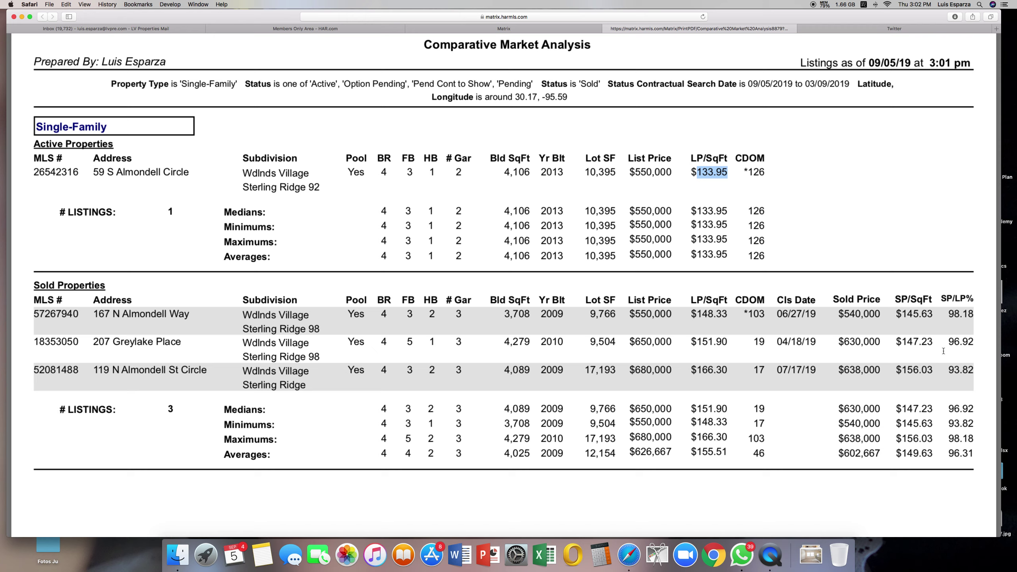
Review the sold price and sale-to-list price percentage of each sold property, row by row
drag(948, 313, 966, 313)
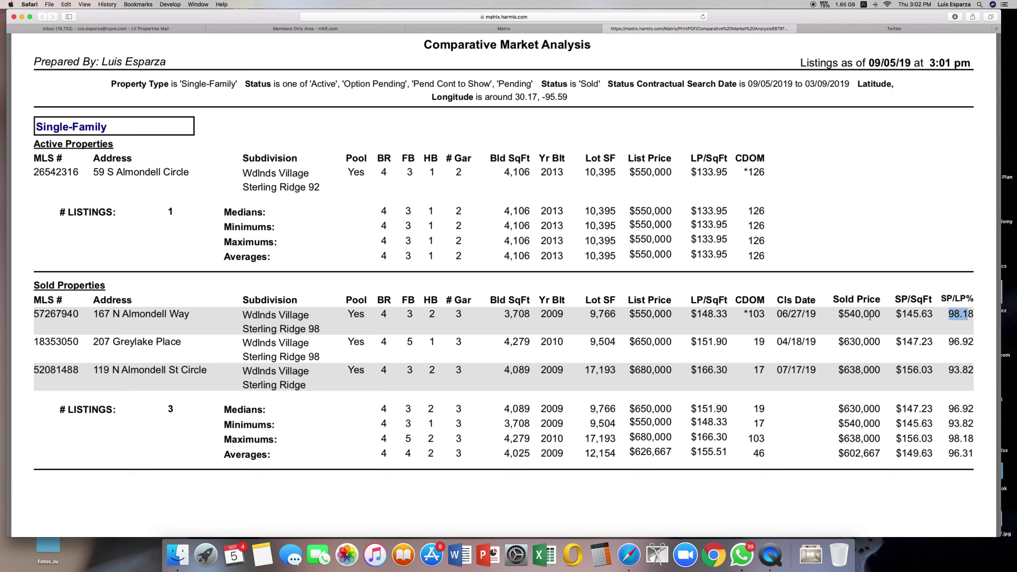
drag(845, 314, 876, 315)
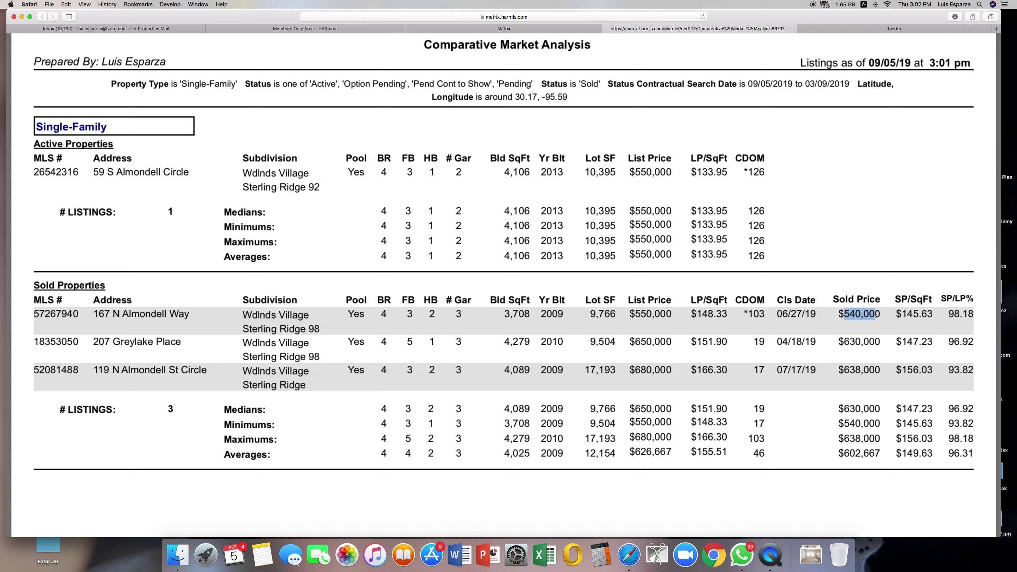
drag(947, 313, 974, 313)
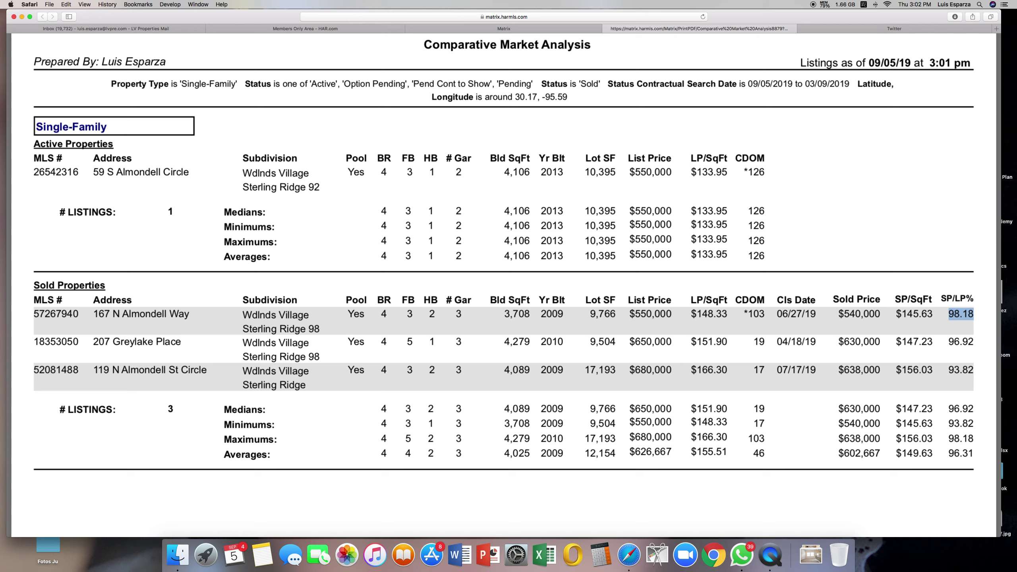
drag(838, 341, 874, 340)
drag(947, 341, 974, 341)
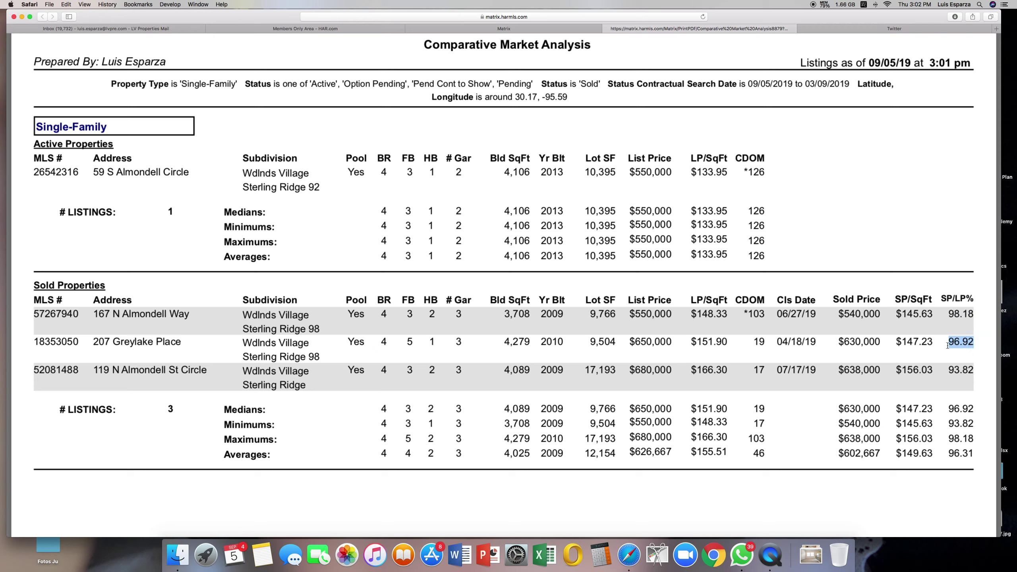
click(861, 375)
double_click(845, 373)
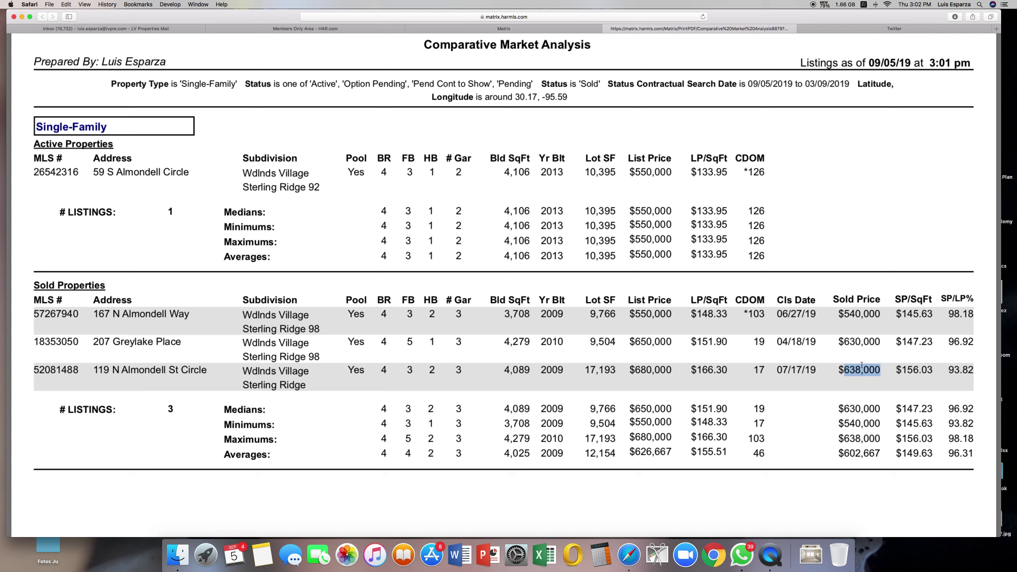